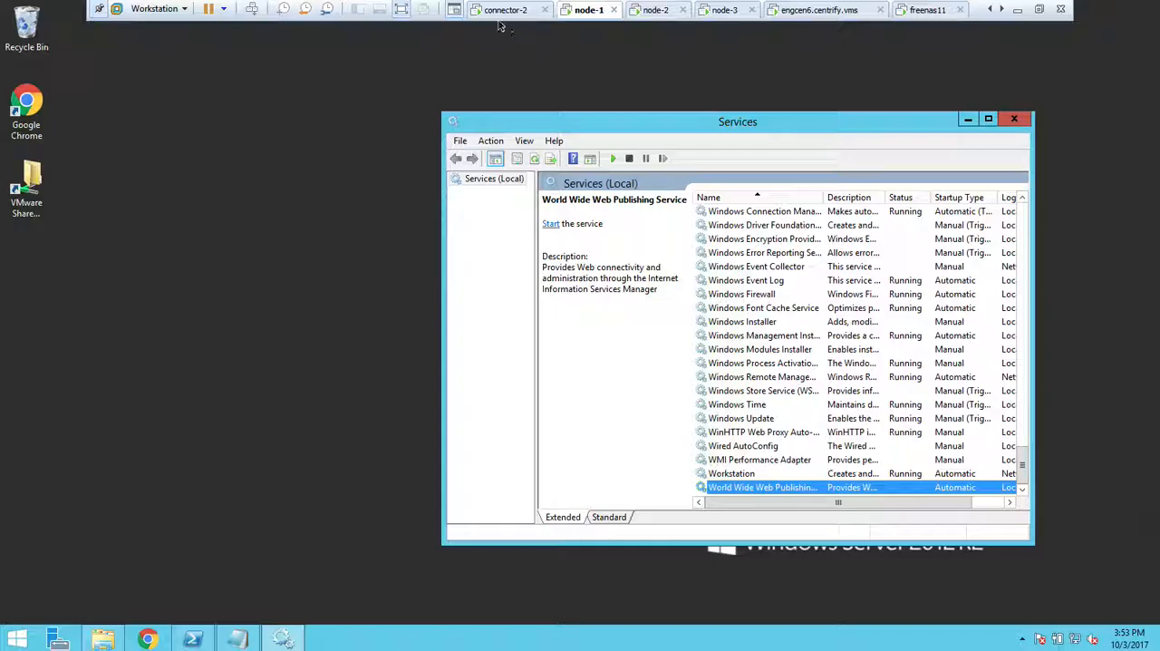
# On the node-1 machine, open the folder C:\Program Files\Centrify\Centrify Identity Platform\scripts in File Explorer.
pyautogui.click(510, 10)
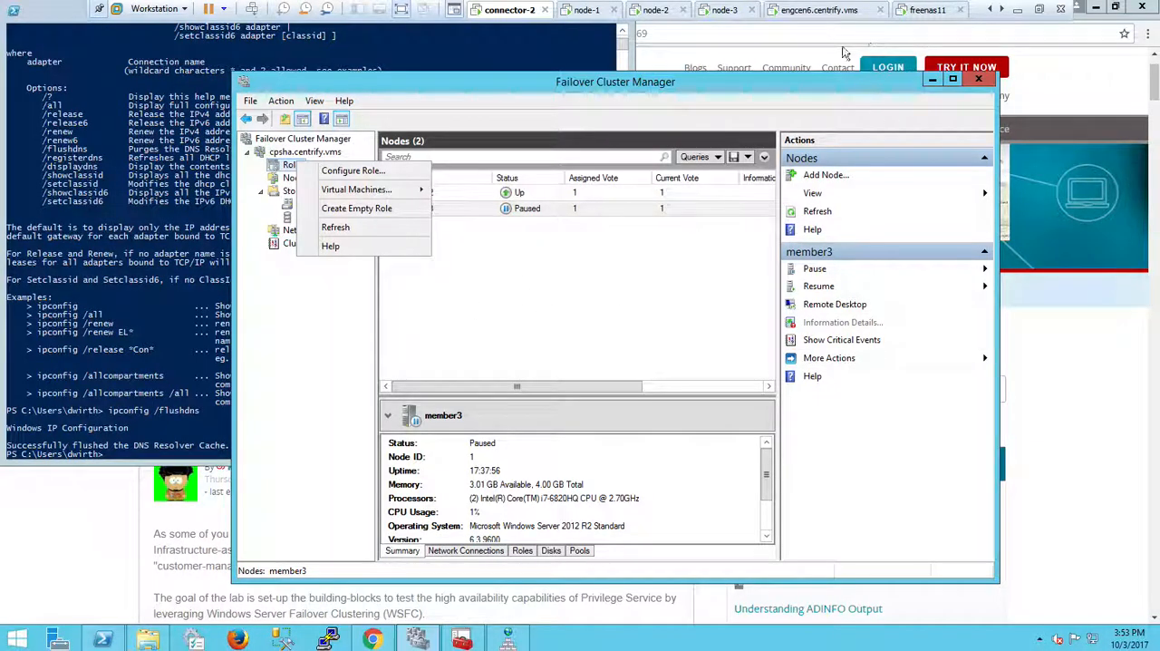
pyautogui.click(585, 13)
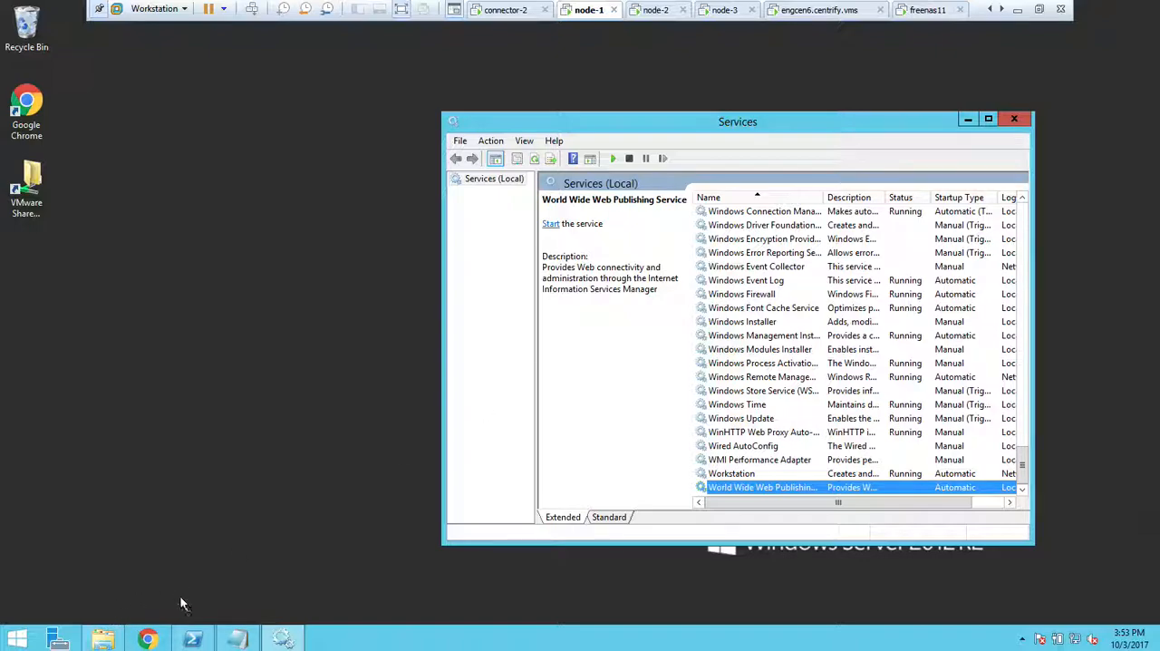
pyautogui.rightClick(16, 639)
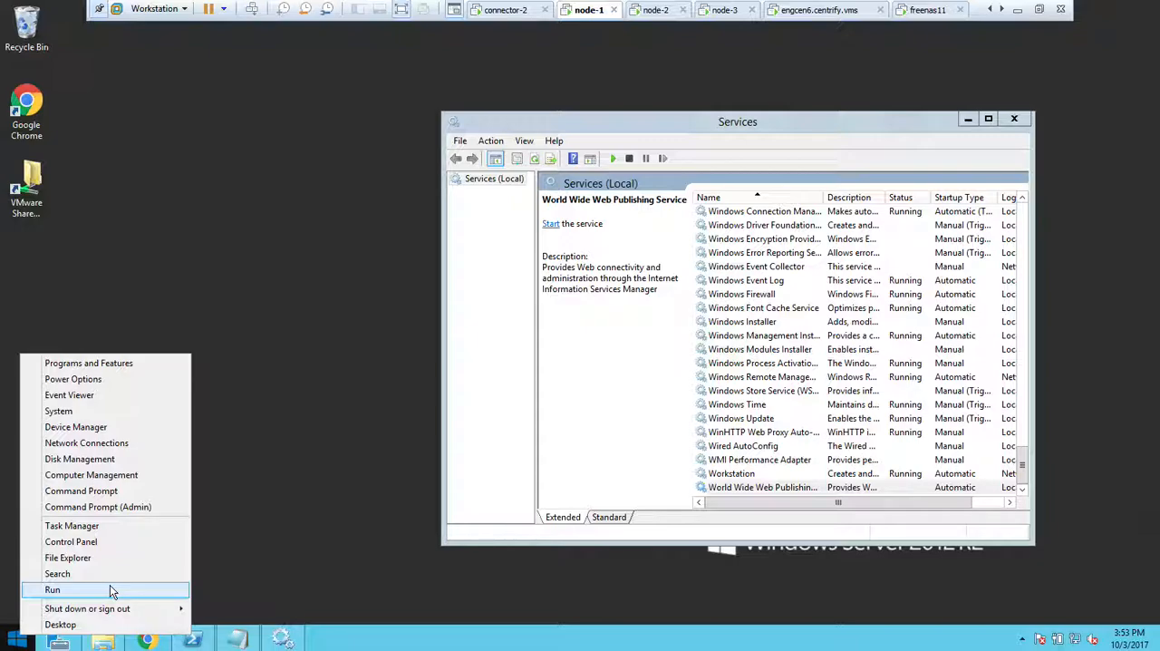
pyautogui.click(109, 589)
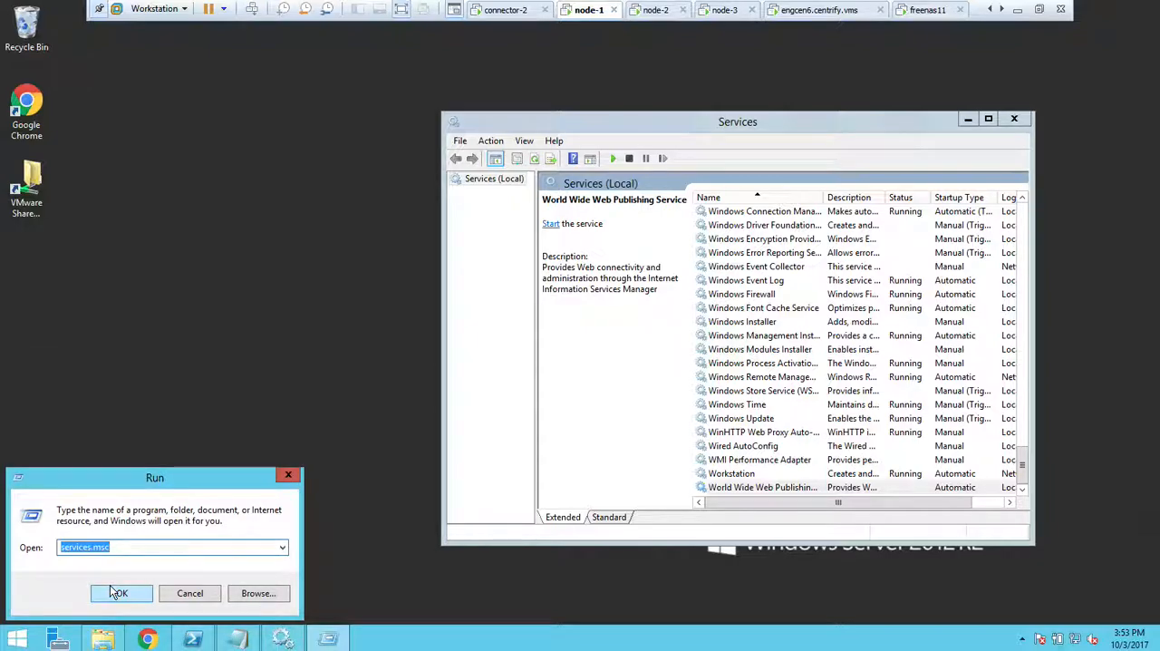
pyautogui.write('\\')
pyautogui.click(110, 591)
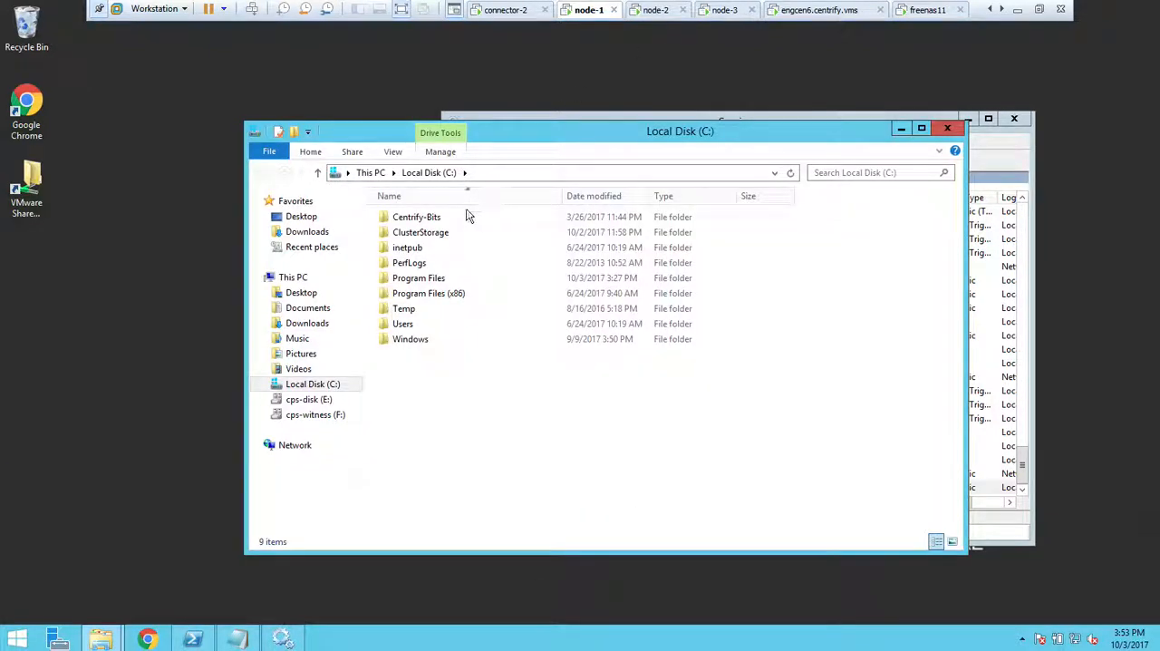
pyautogui.doubleClick(417, 278)
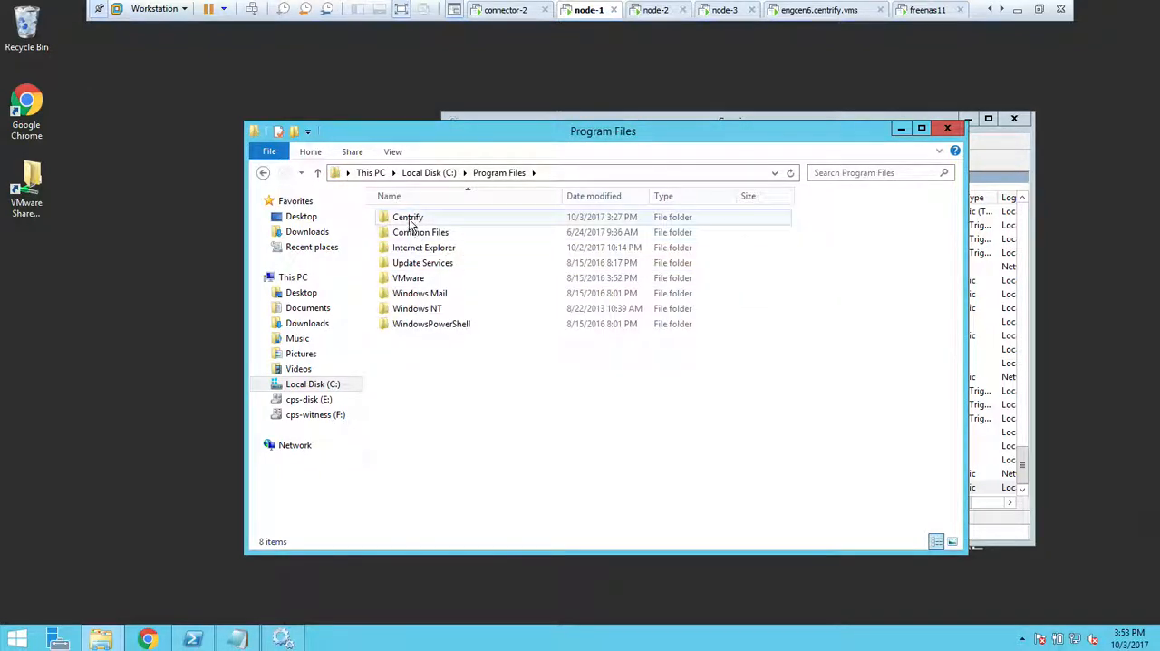
pyautogui.doubleClick(408, 216)
pyautogui.doubleClick(453, 220)
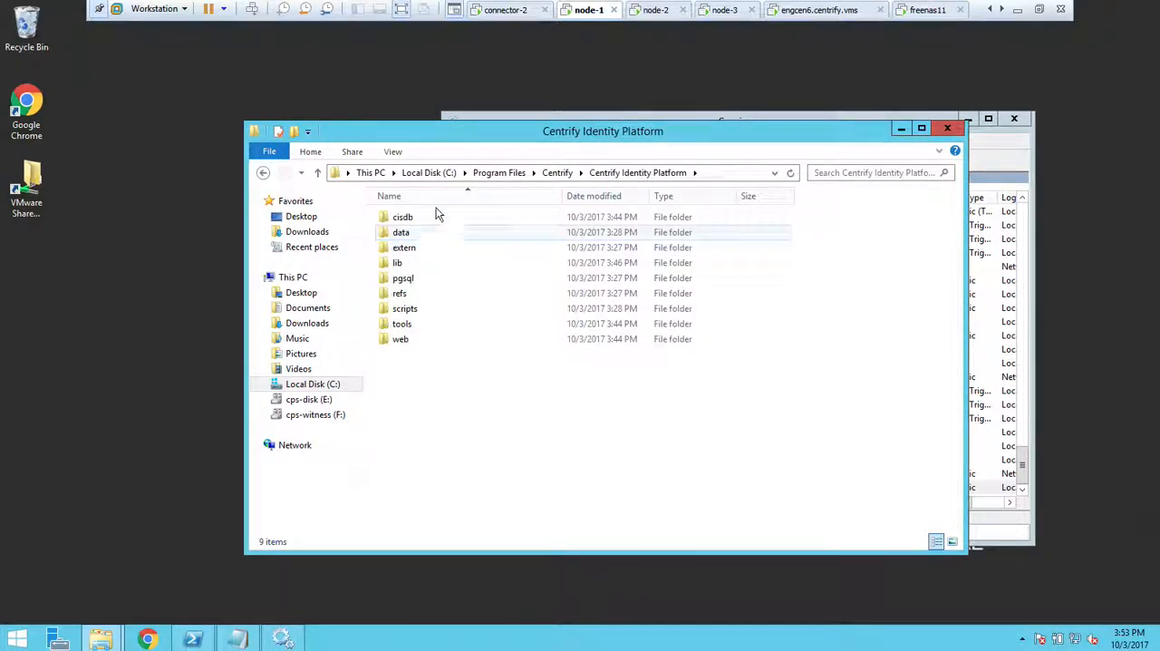
pyautogui.doubleClick(405, 309)
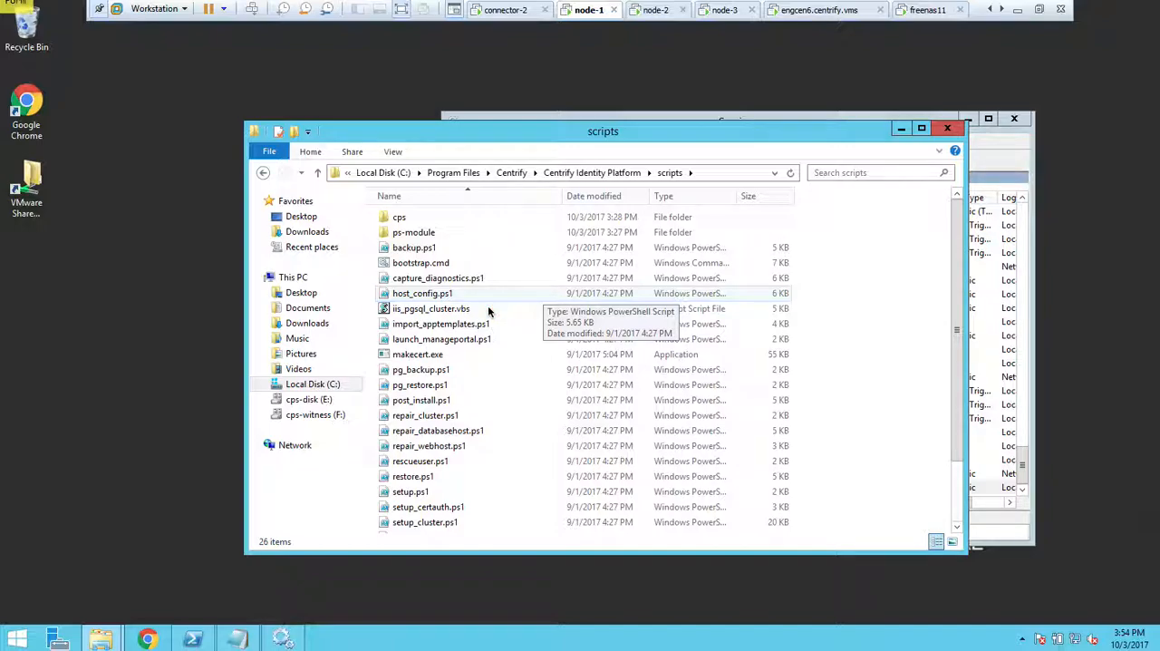
# Copy the full path of the iis_pgsql_cluster.vbs script.
pyautogui.click(428, 310)
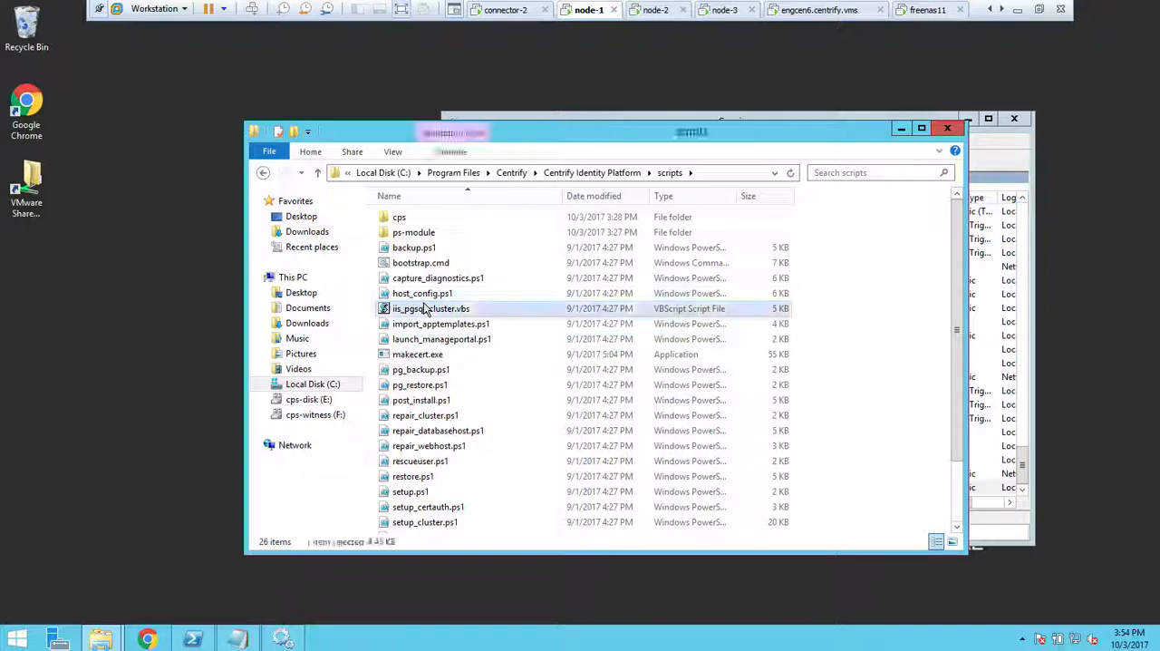
pyautogui.rightClick(426, 313)
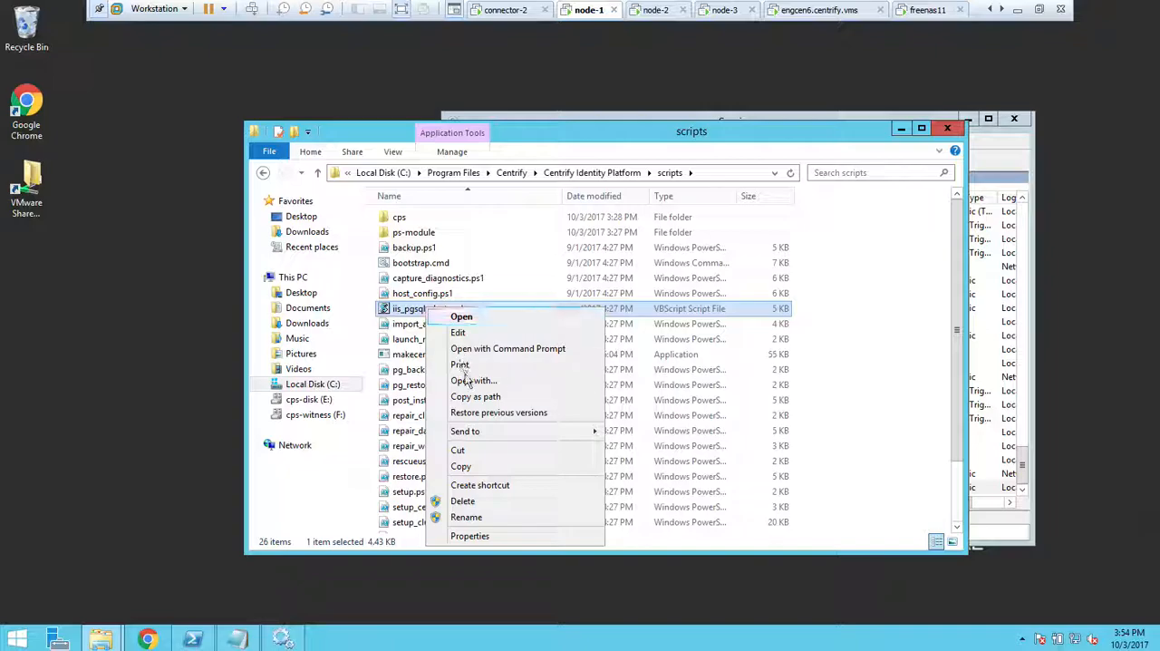
pyautogui.click(478, 401)
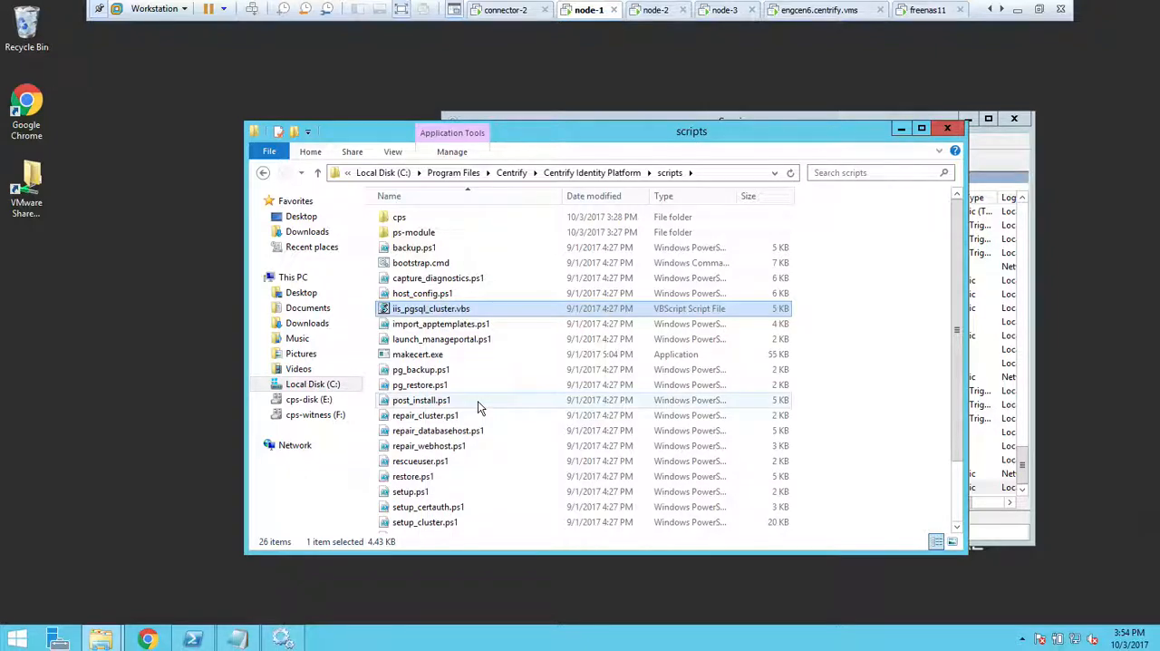
# Minimize the open windows, launch Failover Cluster Manager through a search, and expand the cpsha.centrify.vms cluster.
pyautogui.click(903, 132)
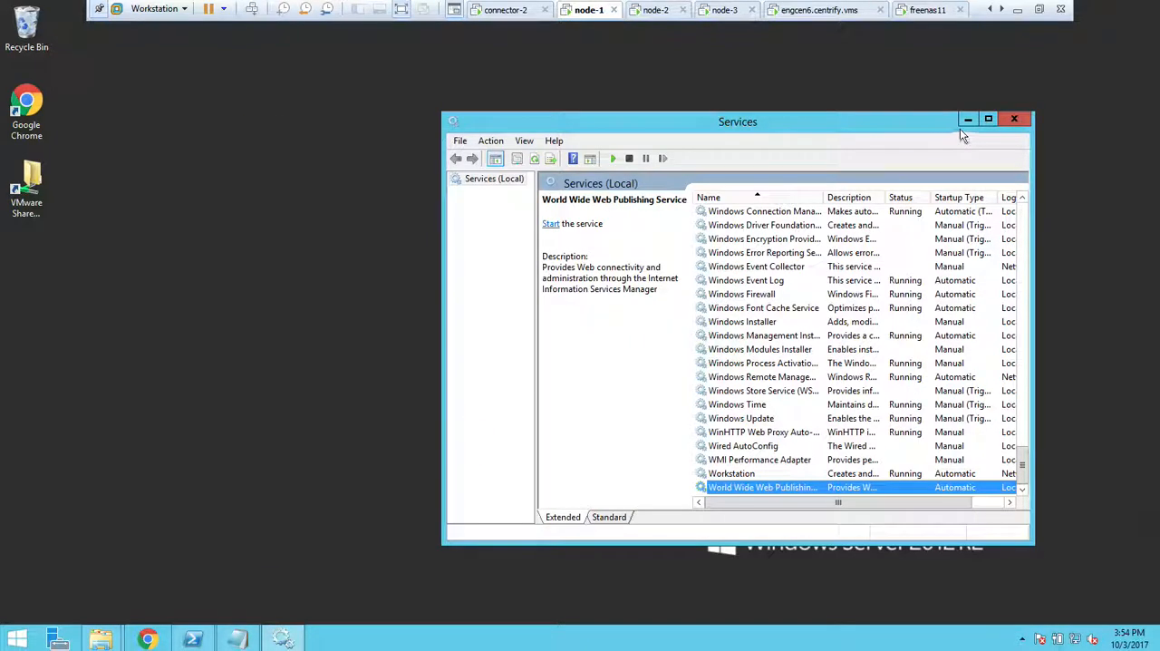
pyautogui.click(968, 119)
pyautogui.rightClick(19, 644)
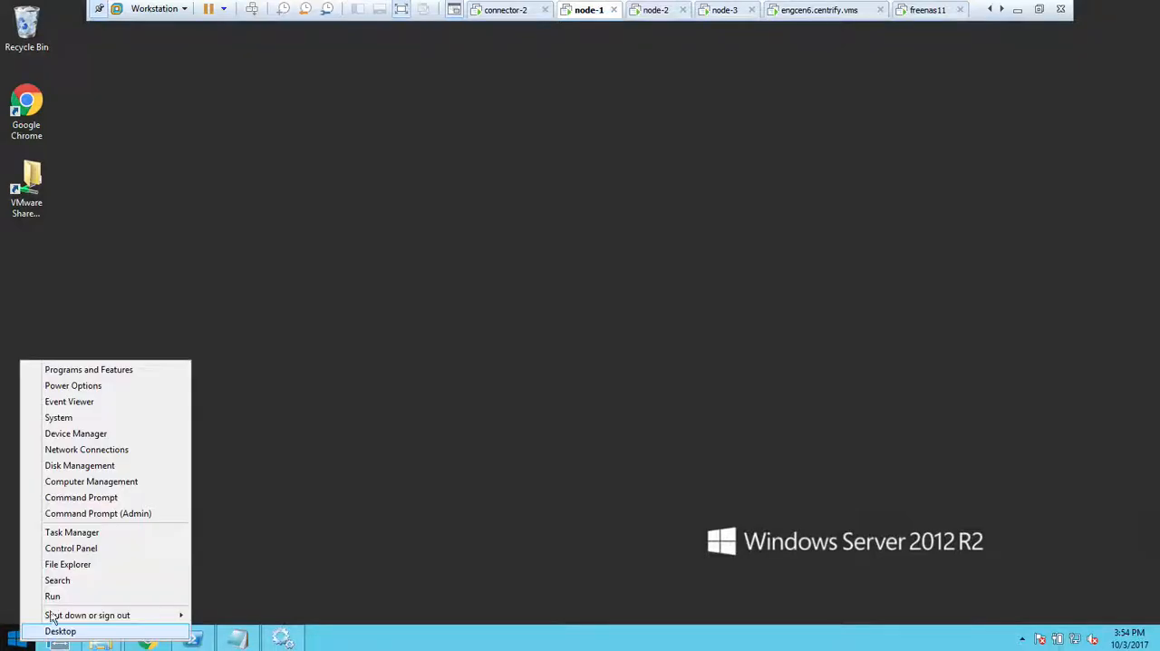
pyautogui.click(96, 585)
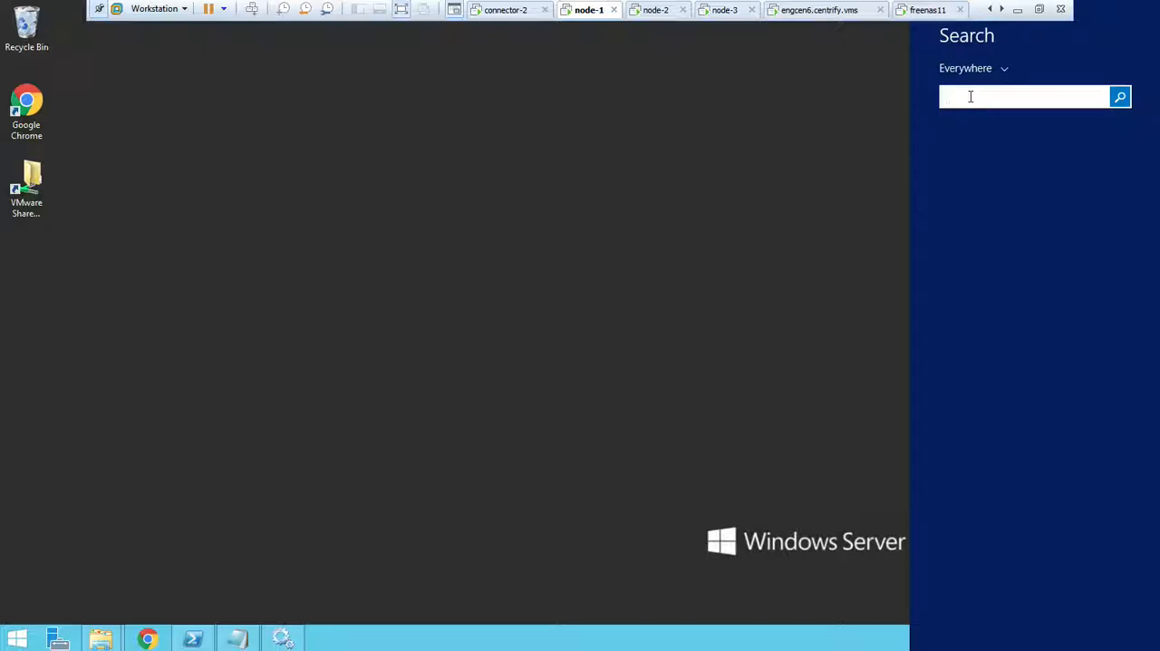
pyautogui.write('f')
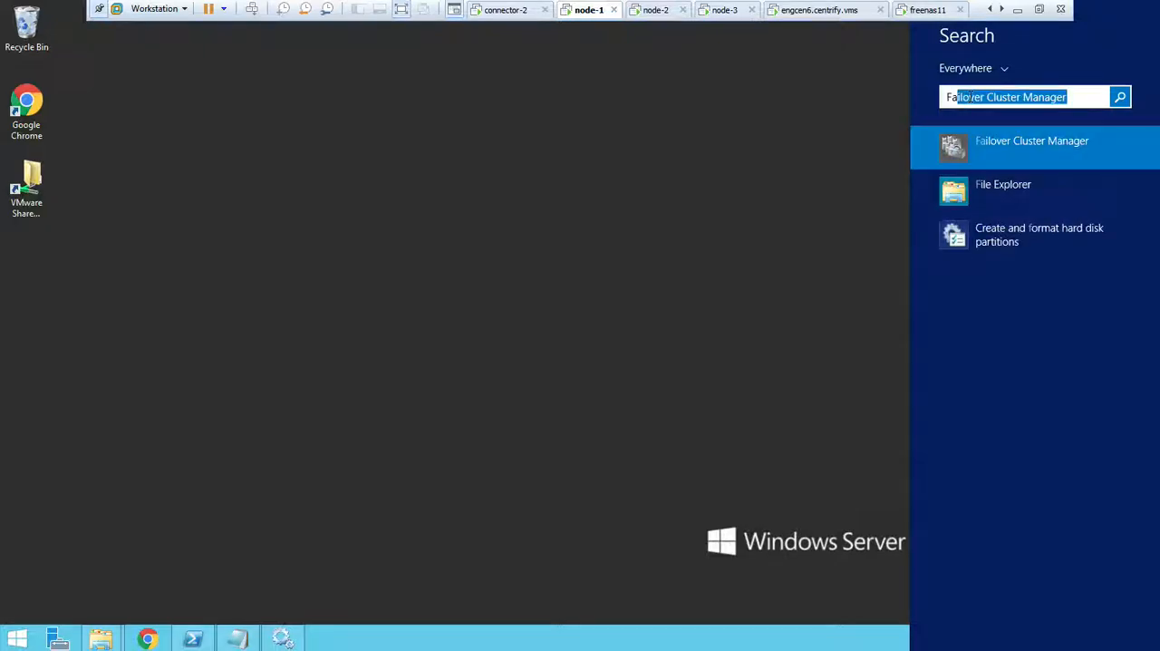
pyautogui.press('Return')
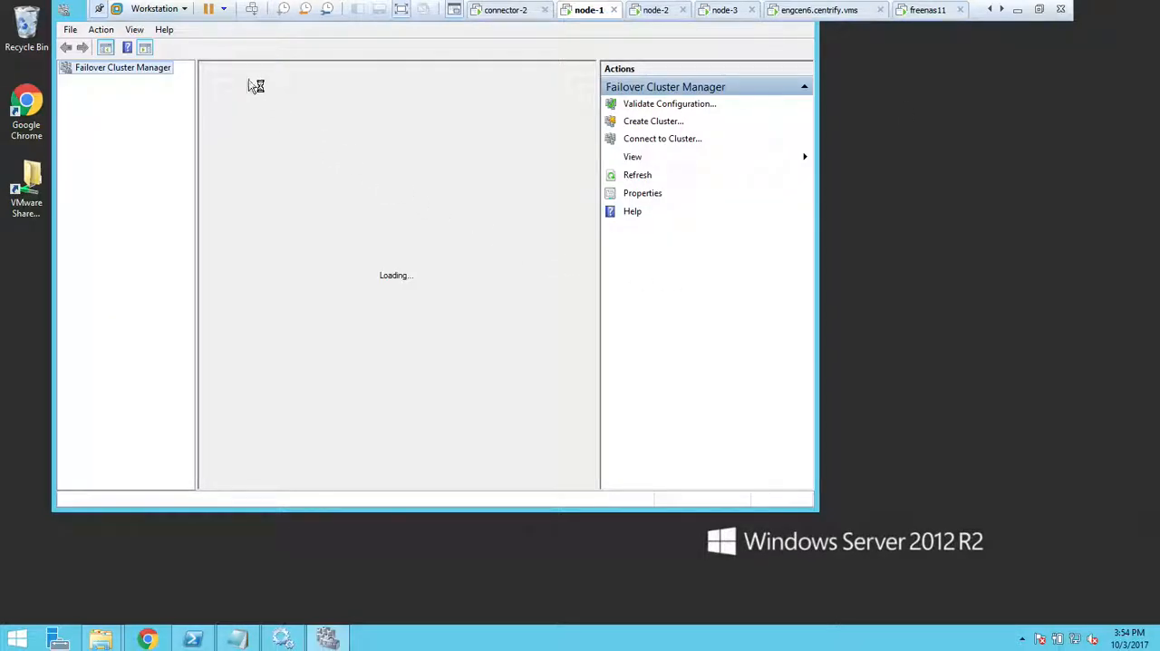
pyautogui.moveTo(92, 20); pyautogui.dragTo(196, 136)
pyautogui.click(170, 196)
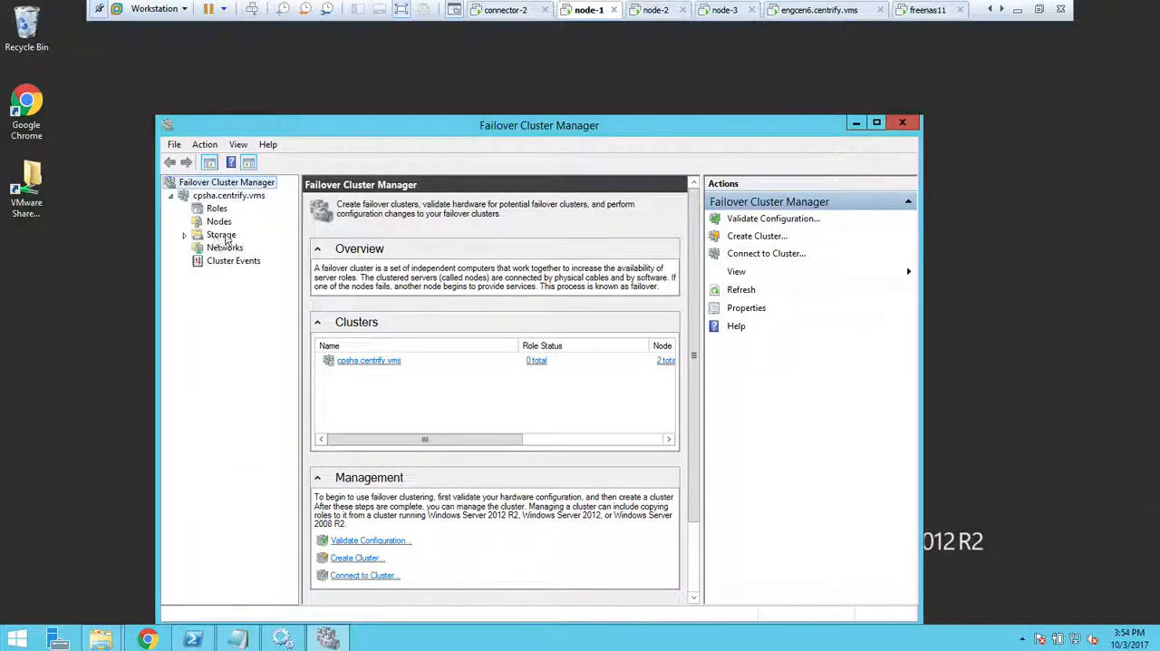
# Resume the paused member3 cluster node with the Do Not Fail Roles Back option.
pyautogui.click(218, 221)
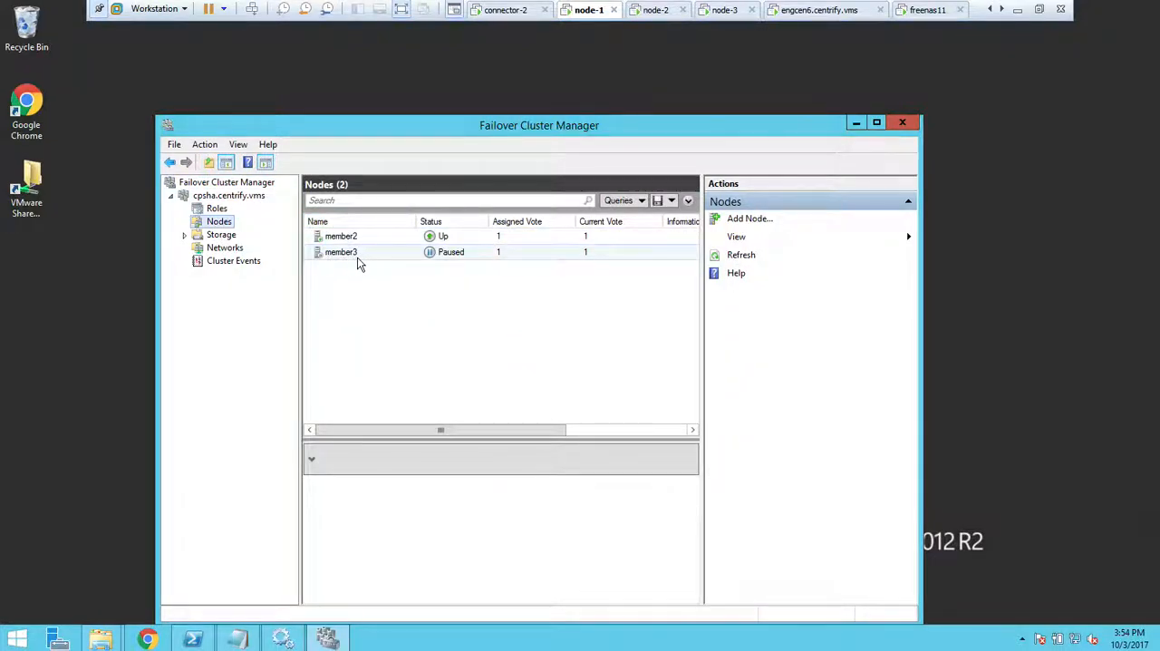
pyautogui.rightClick(360, 258)
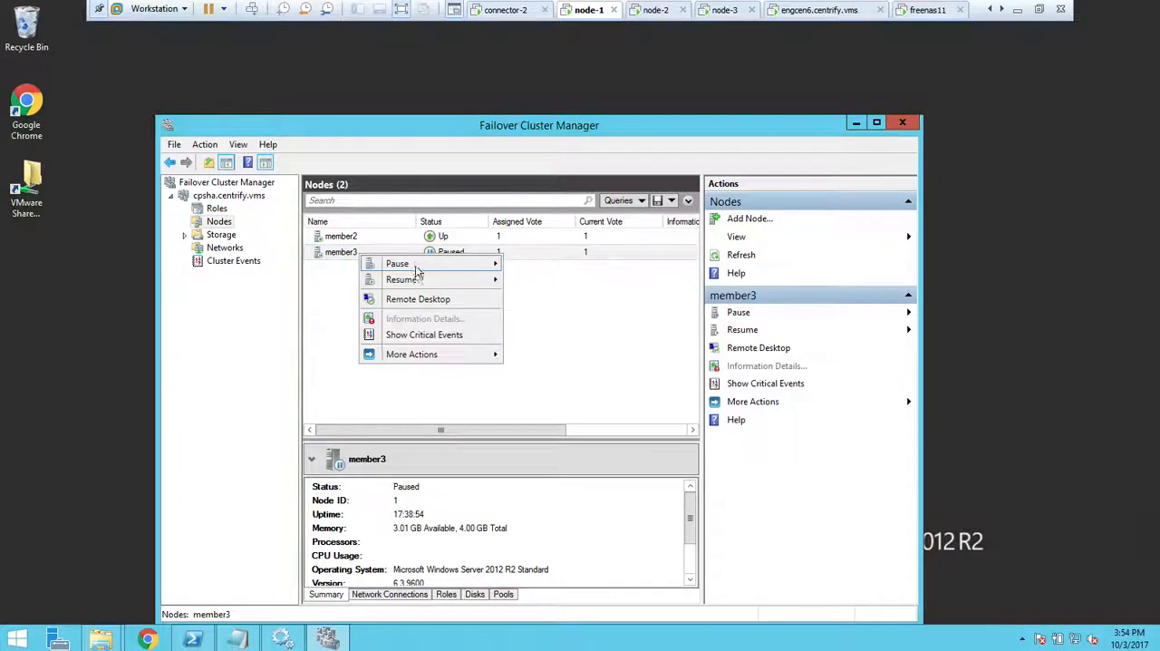
pyautogui.moveTo(467, 281)
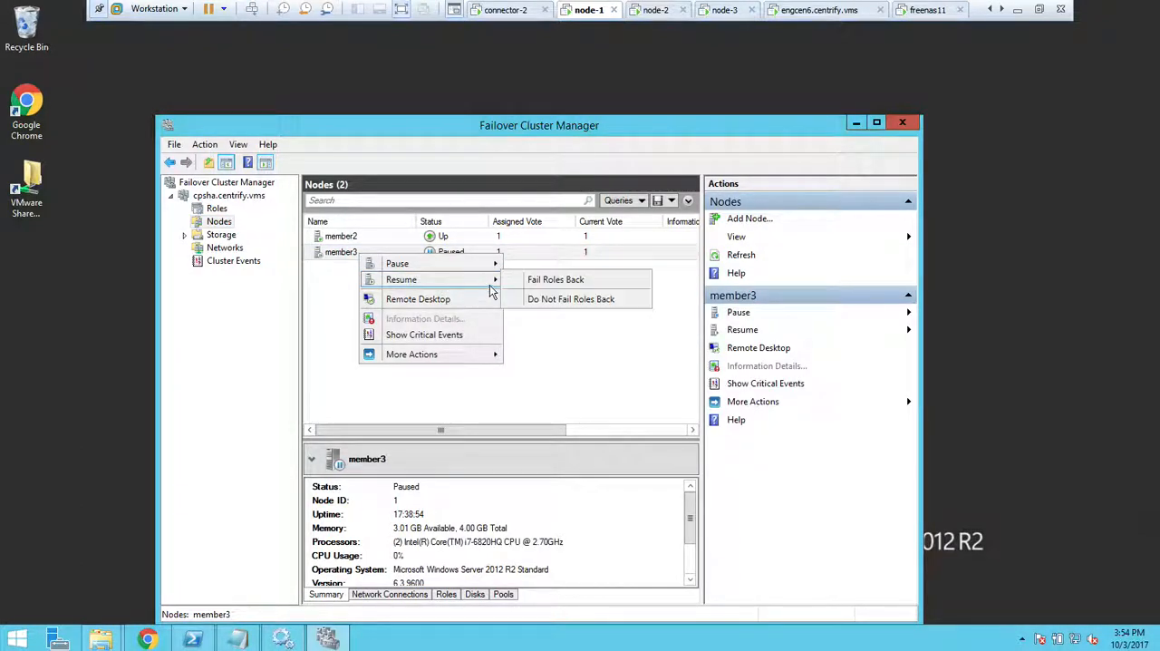
pyautogui.click(561, 302)
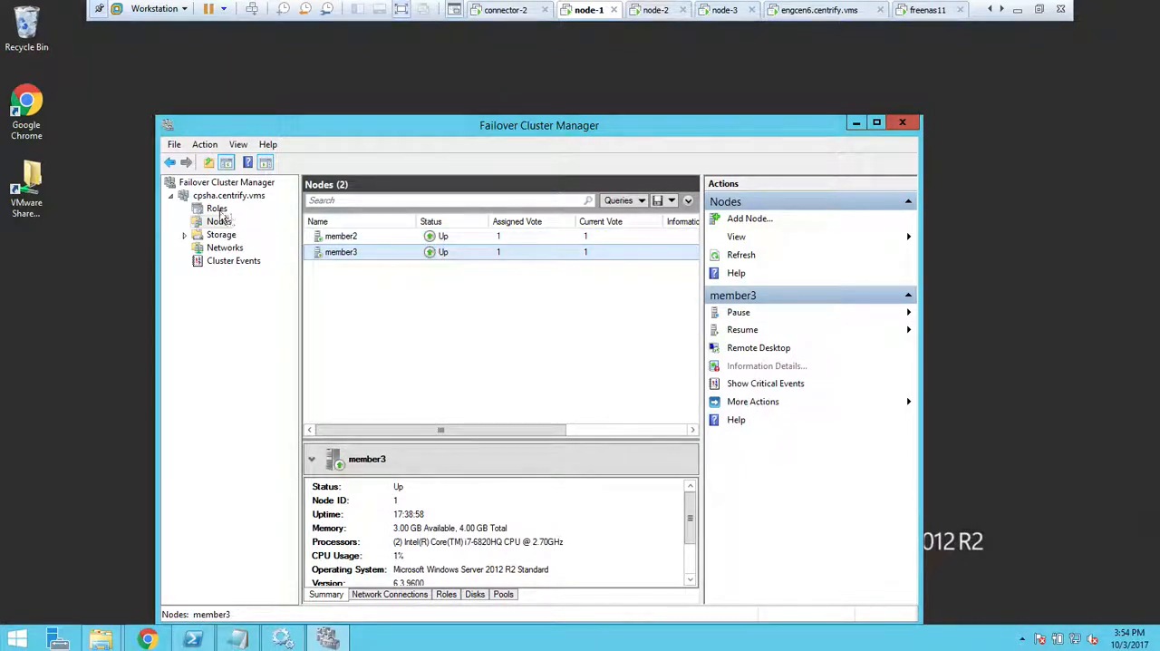
# Start configuring a new high-availability role on the cluster and choose Generic Script as its type.
pyautogui.click(217, 208)
pyautogui.rightClick(217, 210)
pyautogui.click(263, 219)
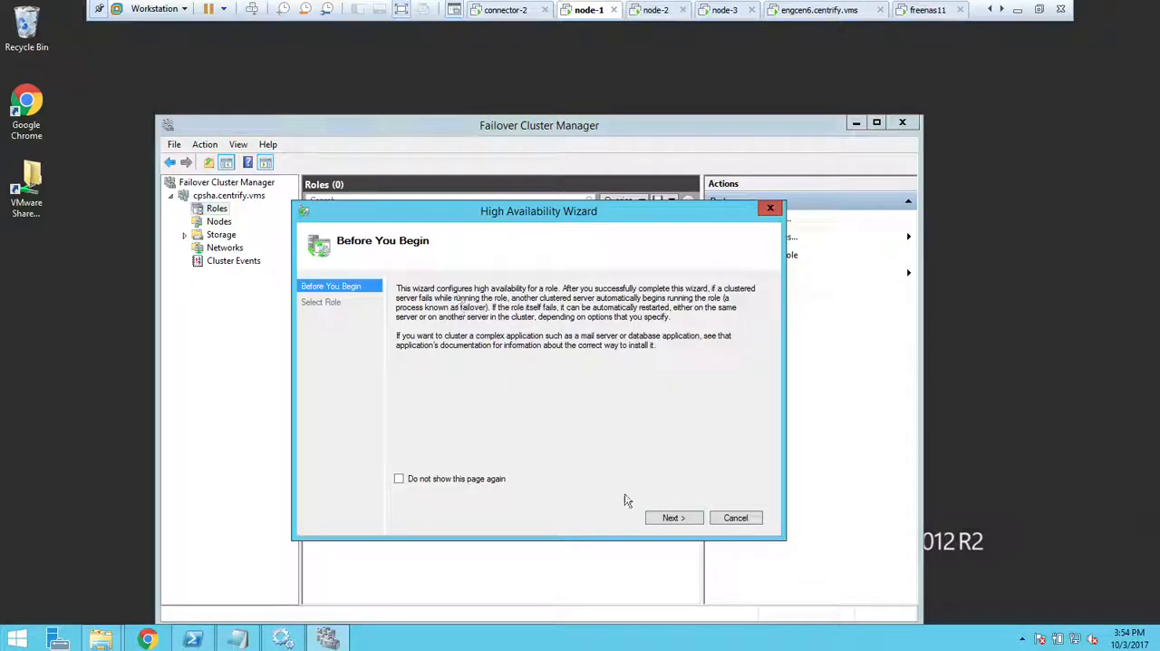
pyautogui.click(676, 517)
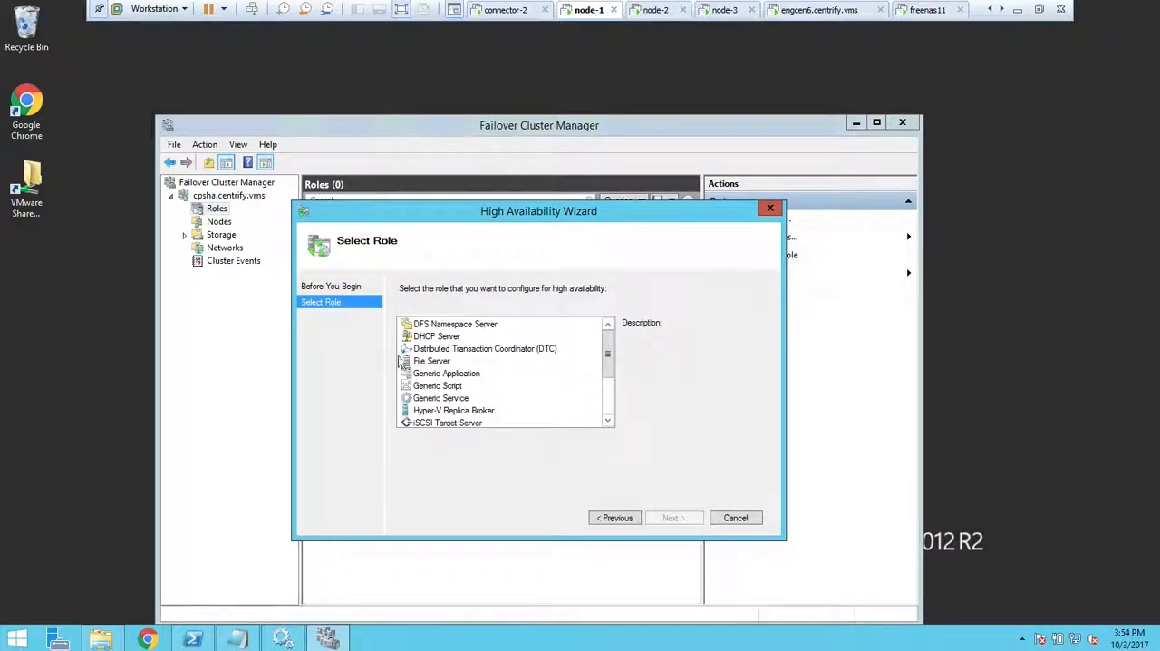
pyautogui.click(443, 386)
pyautogui.click(671, 518)
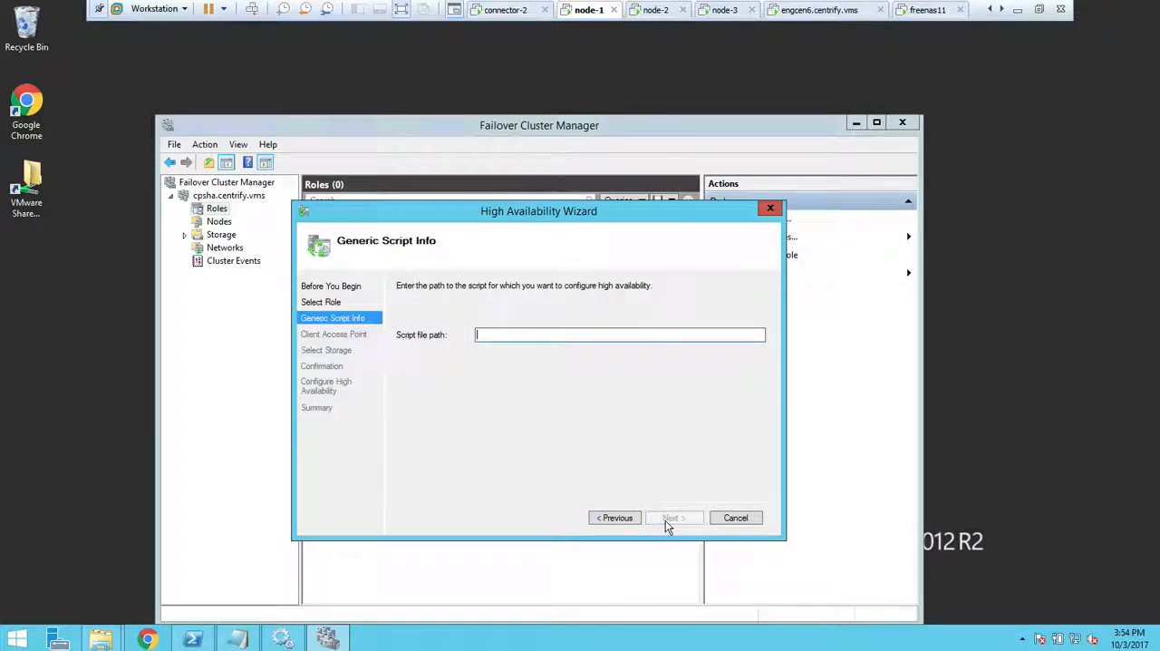
# Set the script file path to C:\Program Files\Centrify\Centrify Identity Platform\scripts\iis_pgsql_cluster.vbs, without the surrounding quotation marks.
pyautogui.click(512, 338)
pyautogui.write('"C:\\Program Files\\Centrify\\Centrify Identity Platform\\scripts\\is_pgsql_cluster.vbs"')
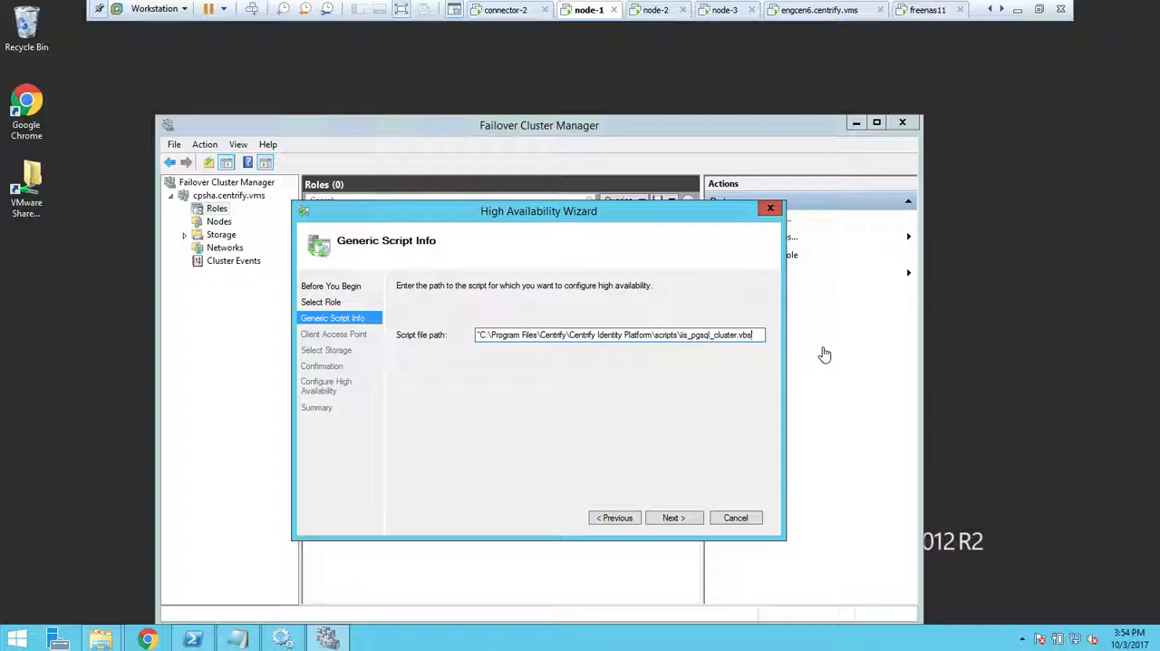
pyautogui.press('Delete')
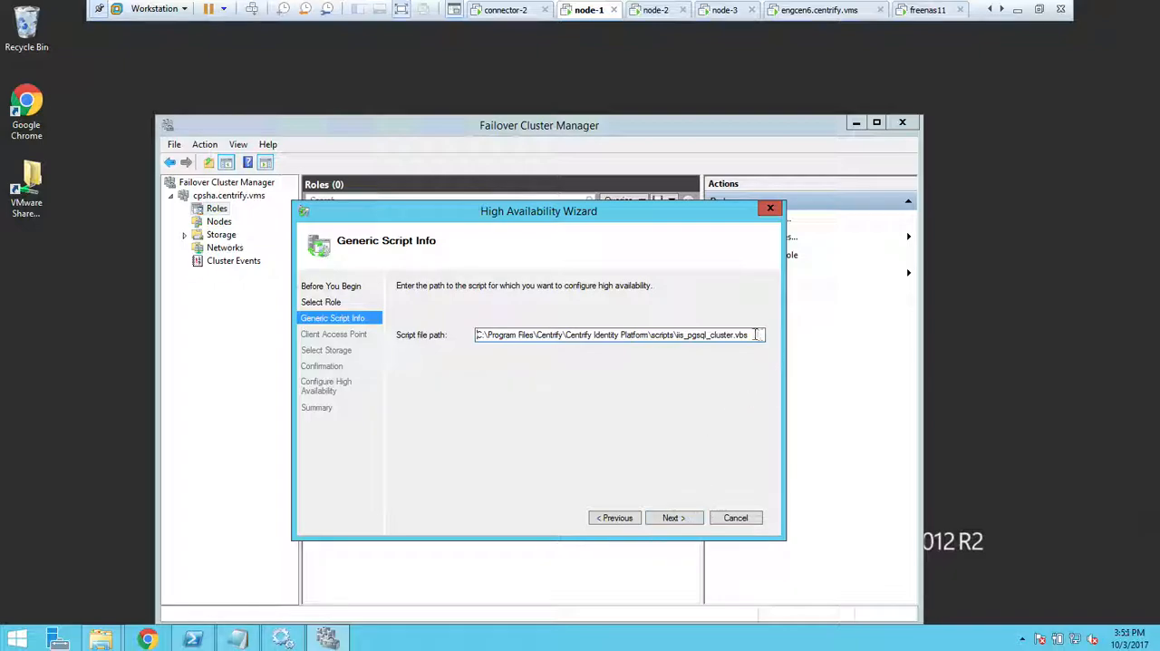
pyautogui.click(686, 517)
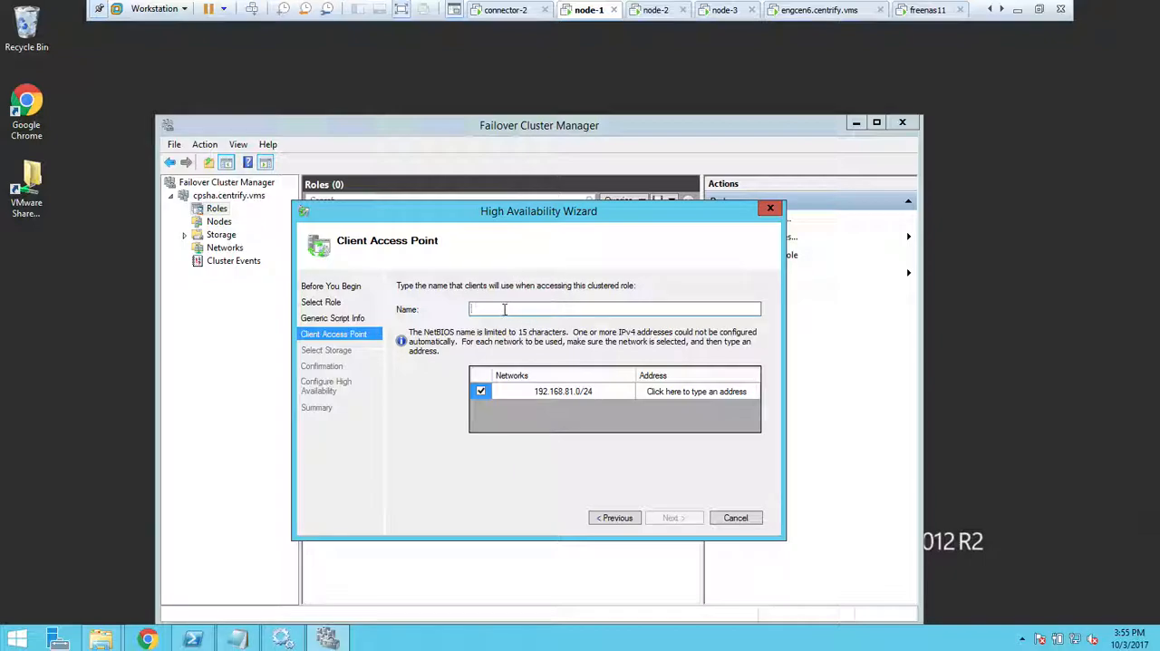
# Name the client access point safe and give it the IP address 192.168.81.200.
pyautogui.write('safe')
pyautogui.click(753, 392)
pyautogui.write('2.168.81.200')
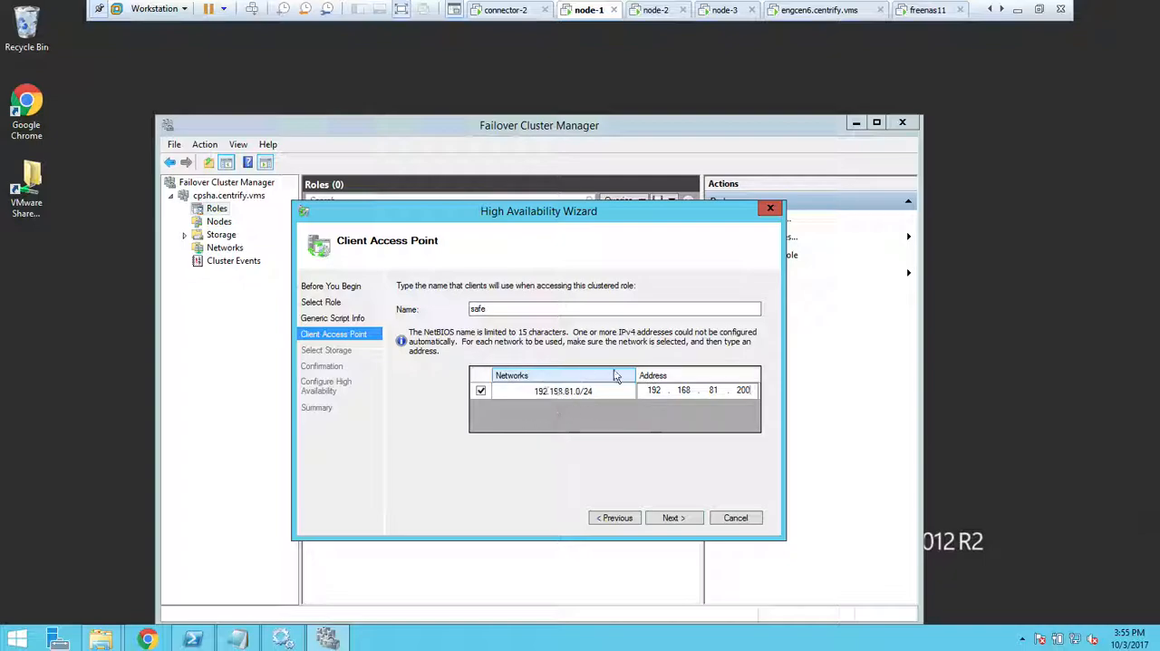
pyautogui.click(686, 515)
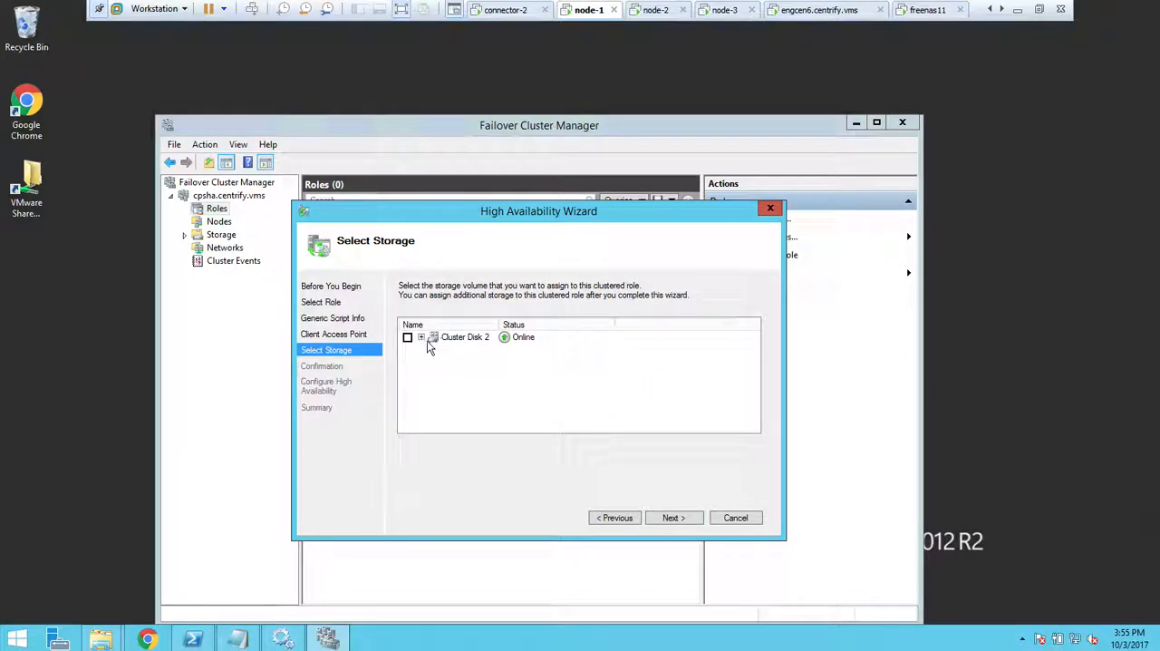
# Assign Cluster Disk 2 to the role and confirm the high-availability configuration.
pyautogui.click(421, 337)
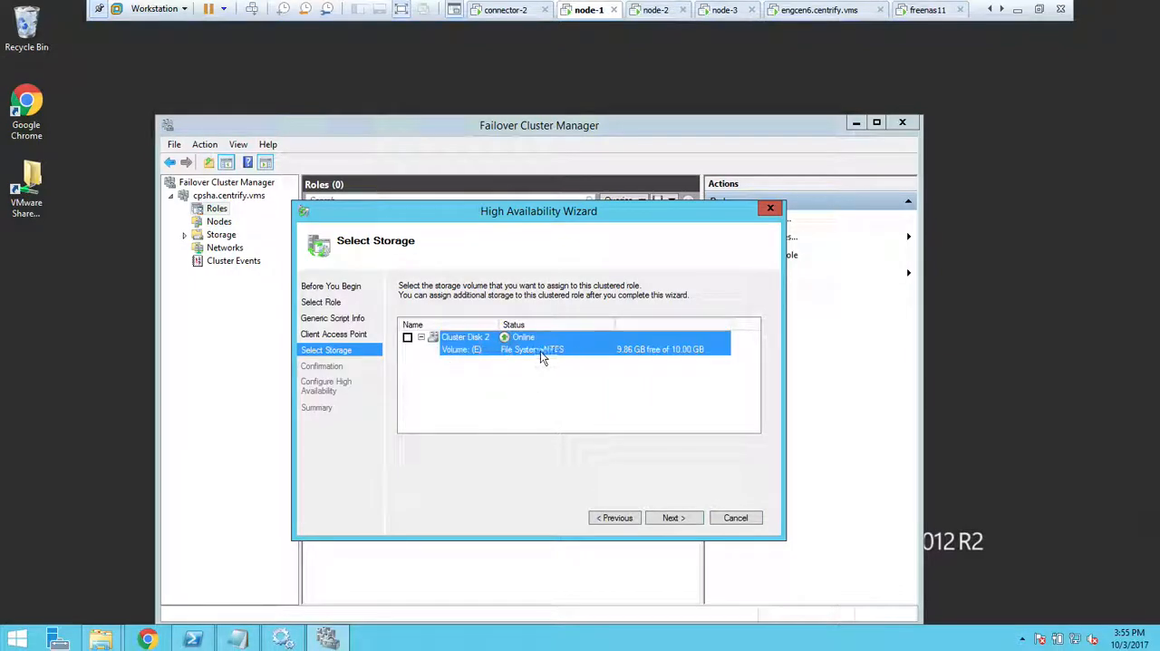
pyautogui.click(407, 337)
pyautogui.click(672, 518)
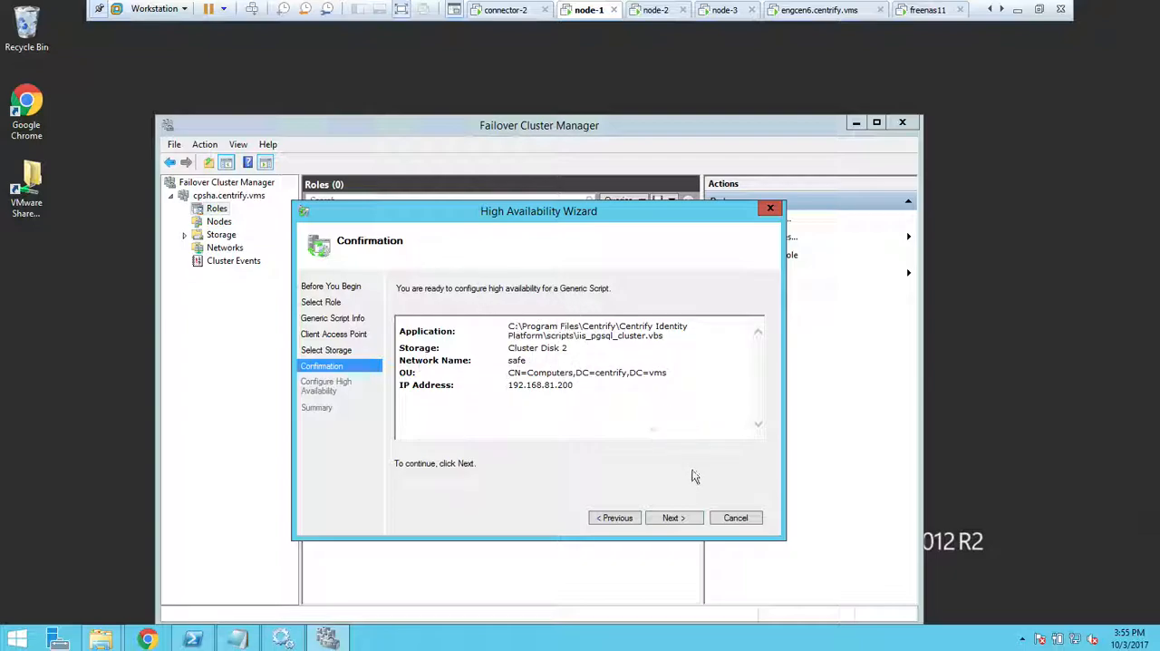
pyautogui.click(672, 518)
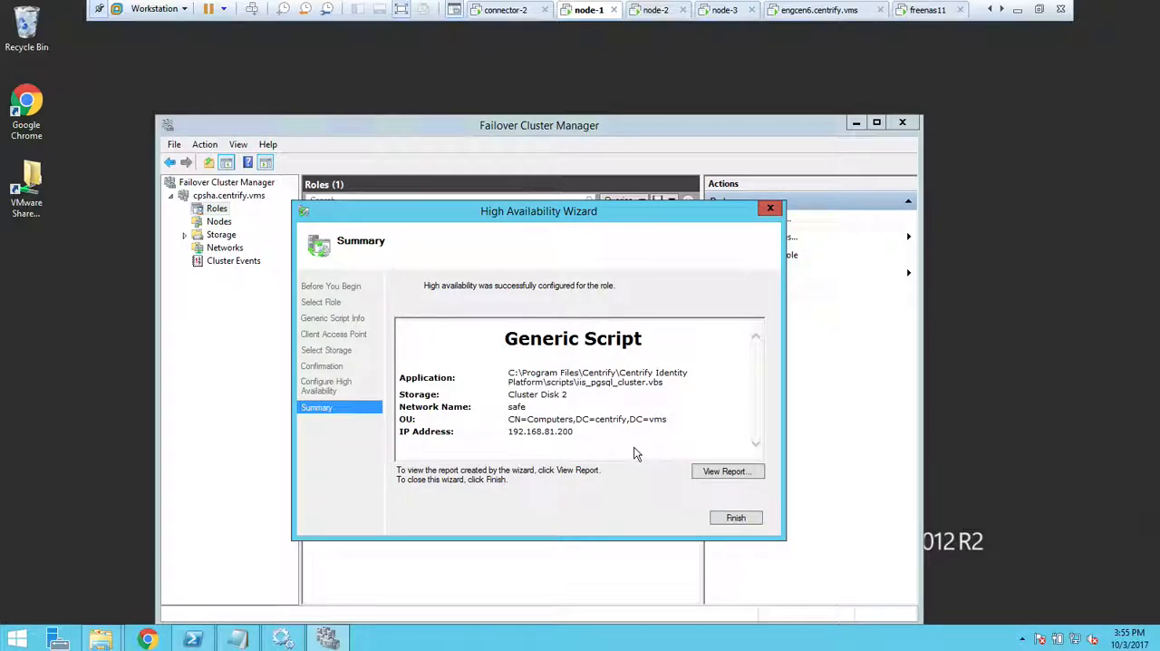
# On connector-2, run dsa.msc and check the CPSHA and safe computer accounts in the domain's Computers container.
pyautogui.click(505, 13)
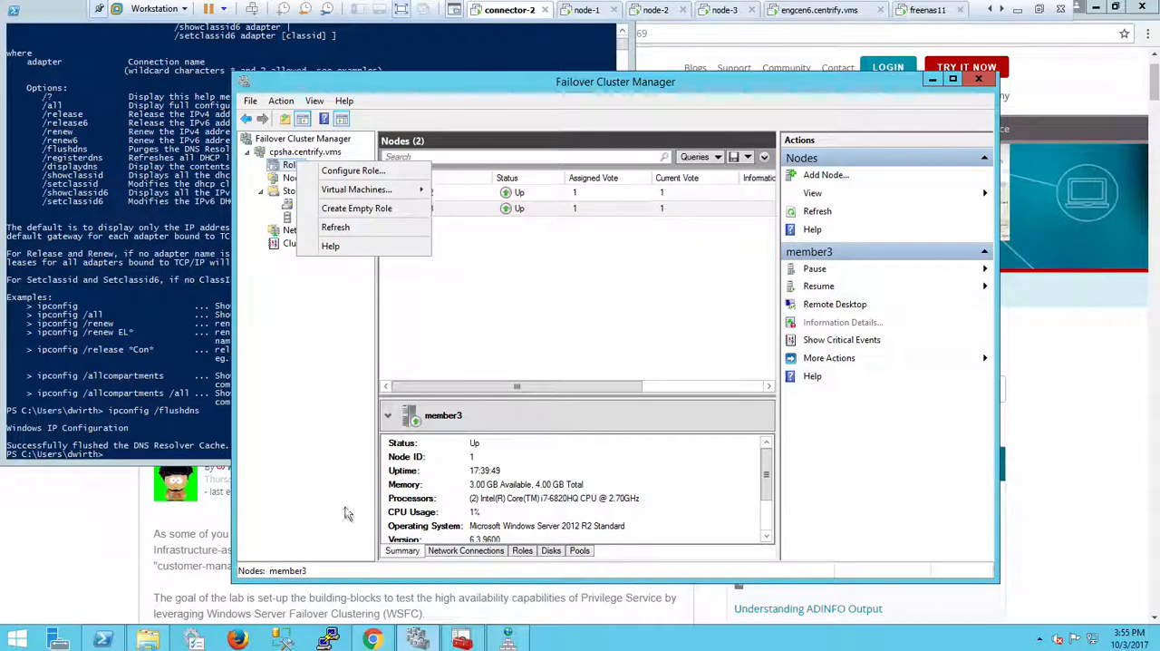
pyautogui.rightClick(16, 640)
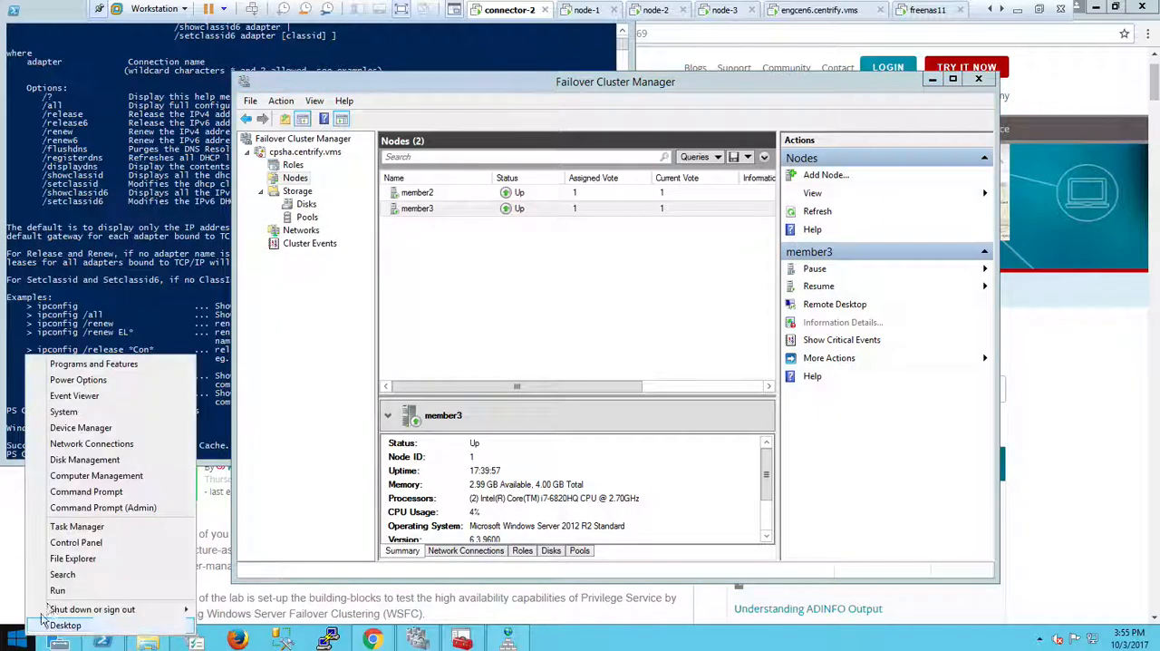
pyautogui.click(57, 591)
pyautogui.write('ds')
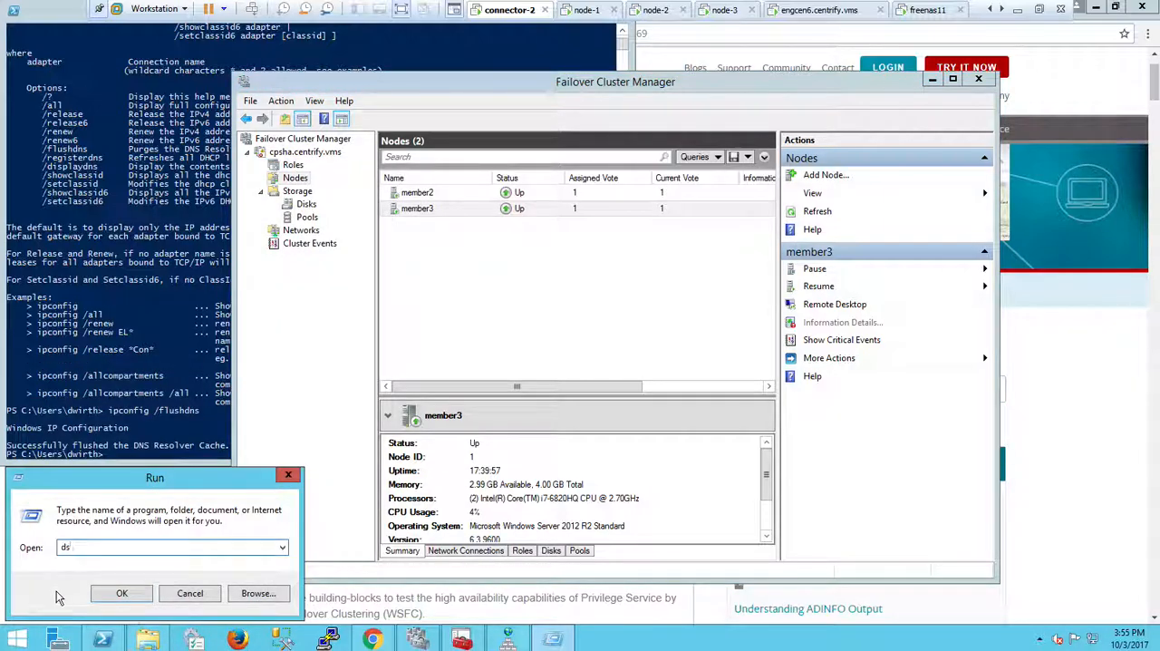
pyautogui.write('a.msc')
pyautogui.press('Return')
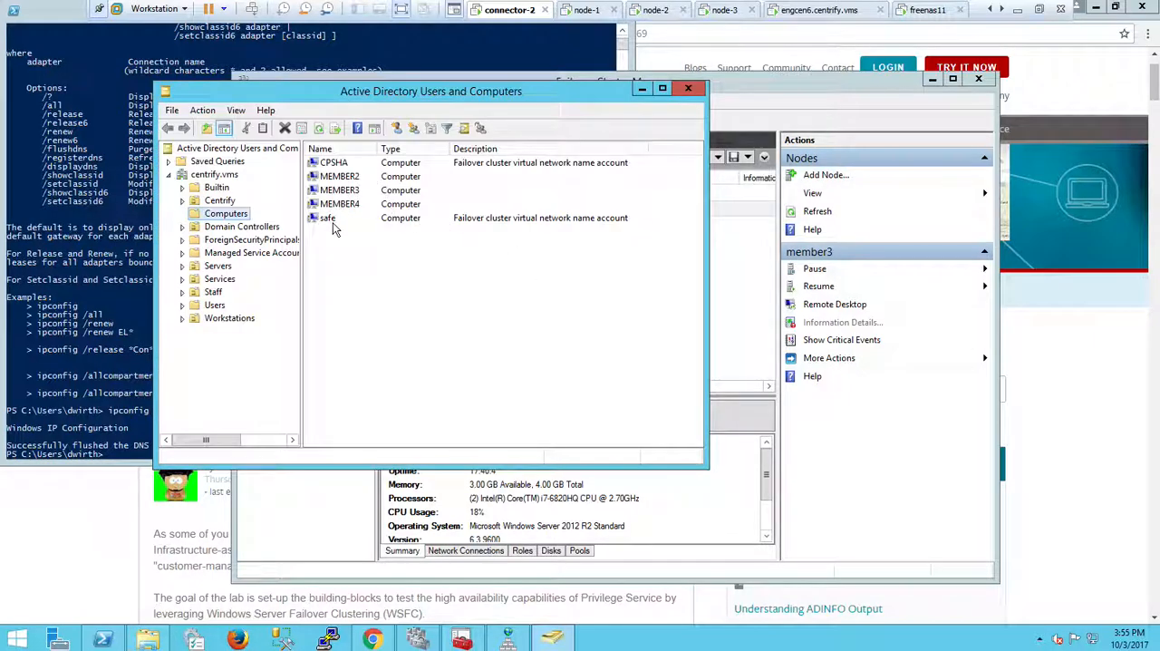
pyautogui.click(336, 164)
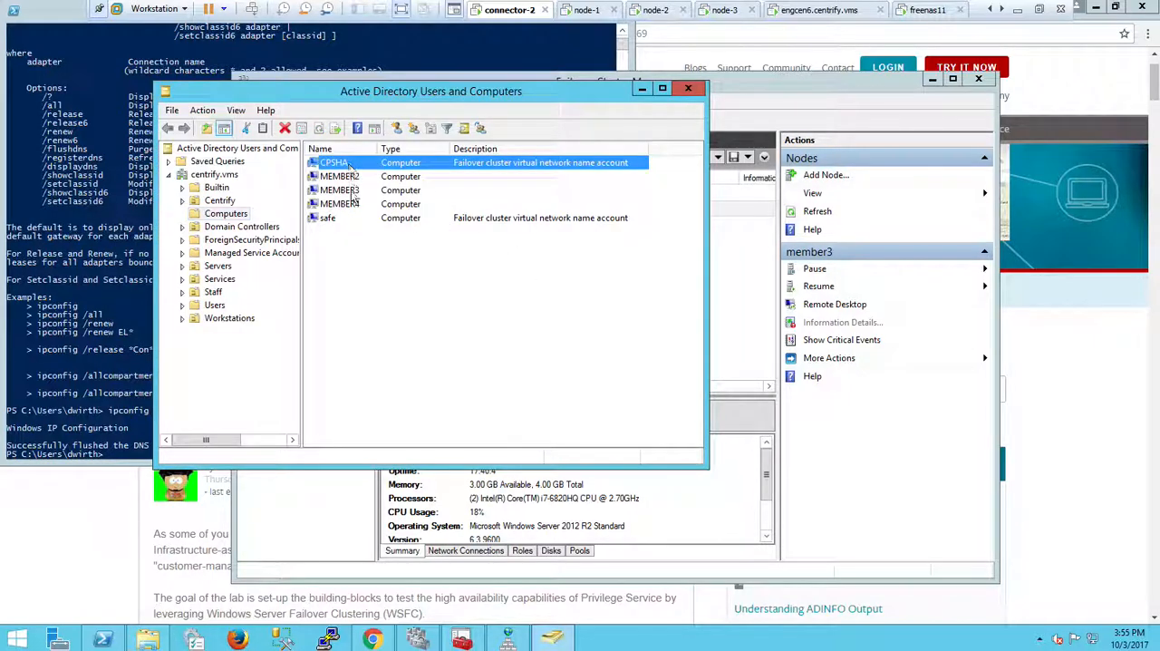
pyautogui.click(349, 222)
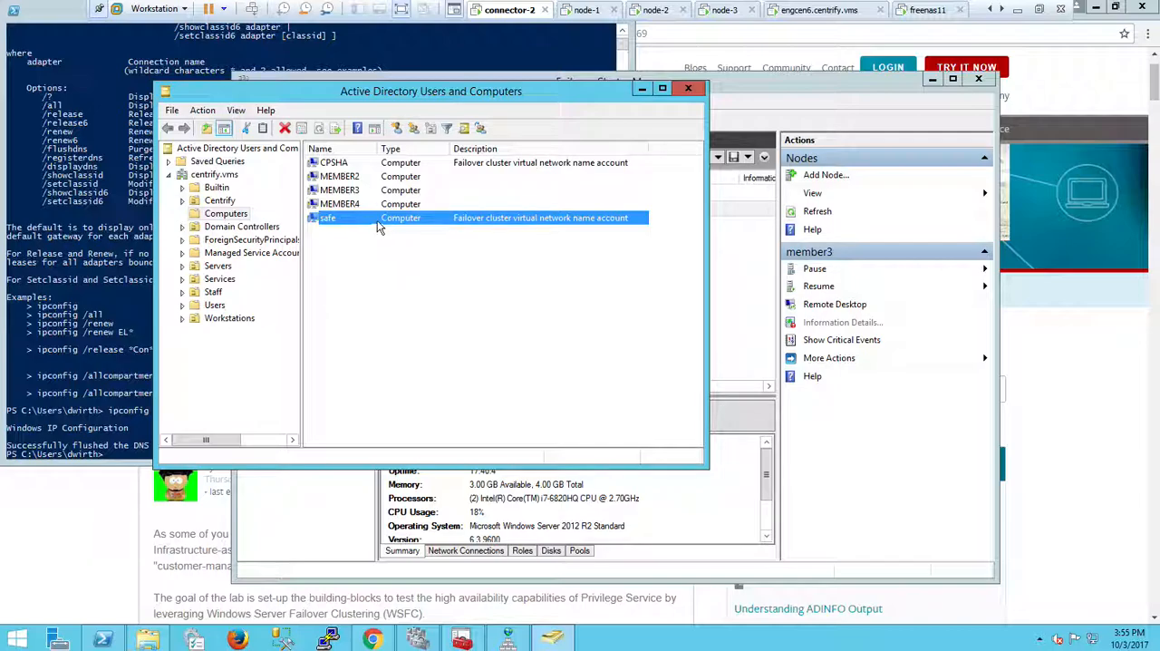
# Return to node-1, finish the High Availability Wizard and expand the cluster's Storage branch.
pyautogui.click(588, 10)
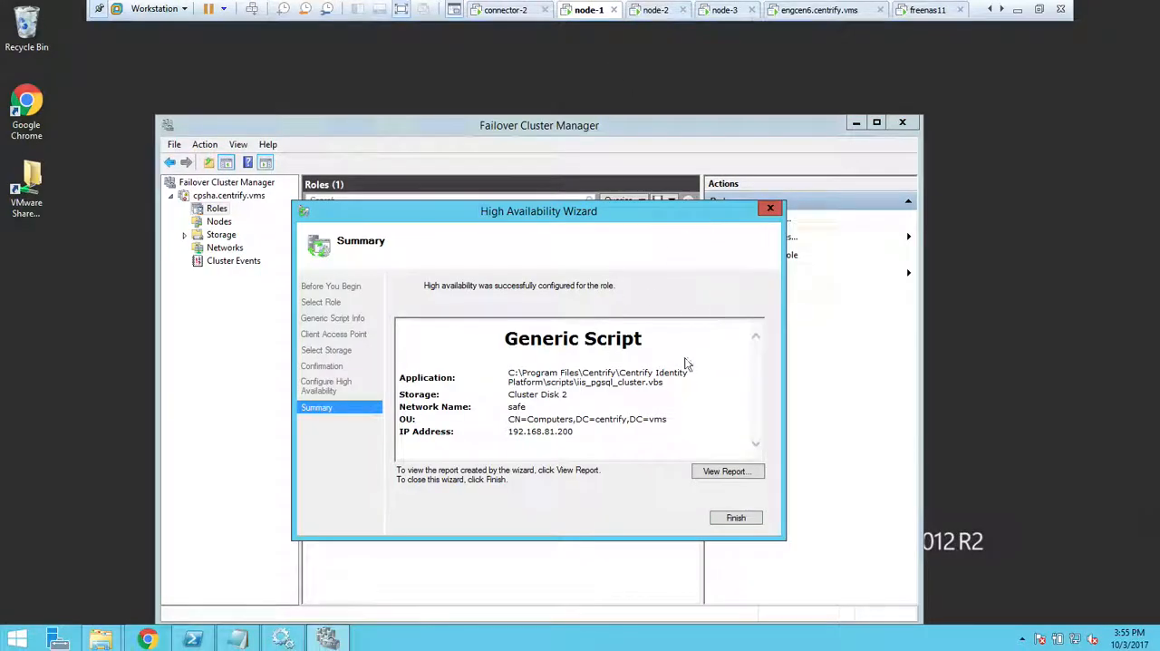
pyautogui.click(736, 520)
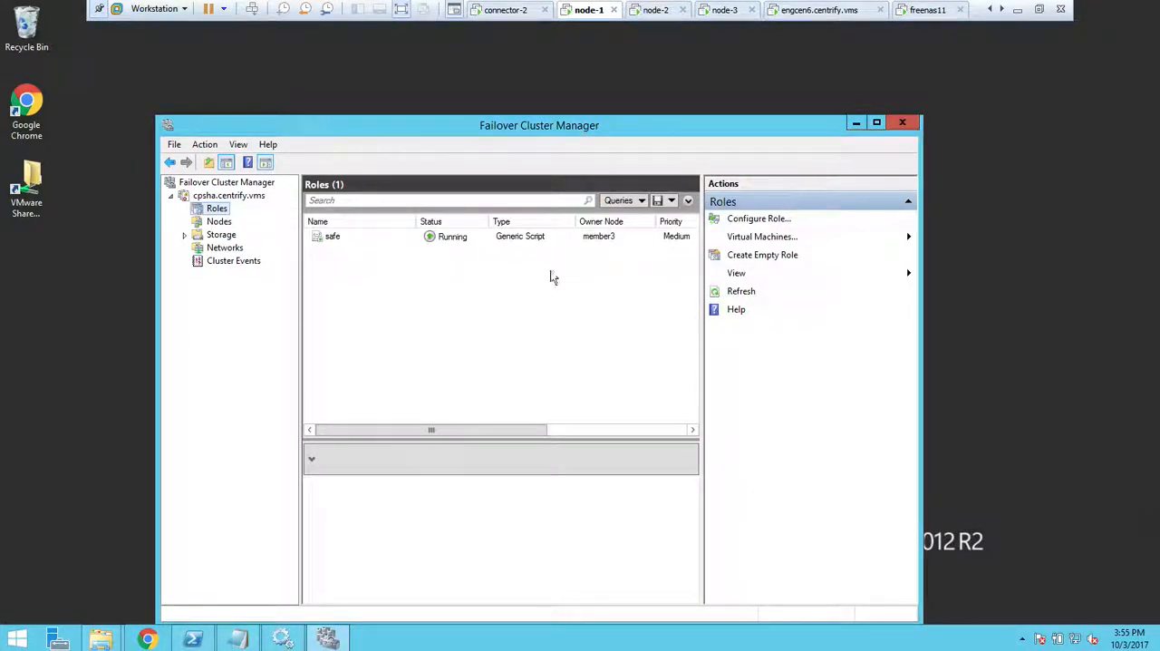
pyautogui.moveTo(565, 125); pyautogui.dragTo(574, 98)
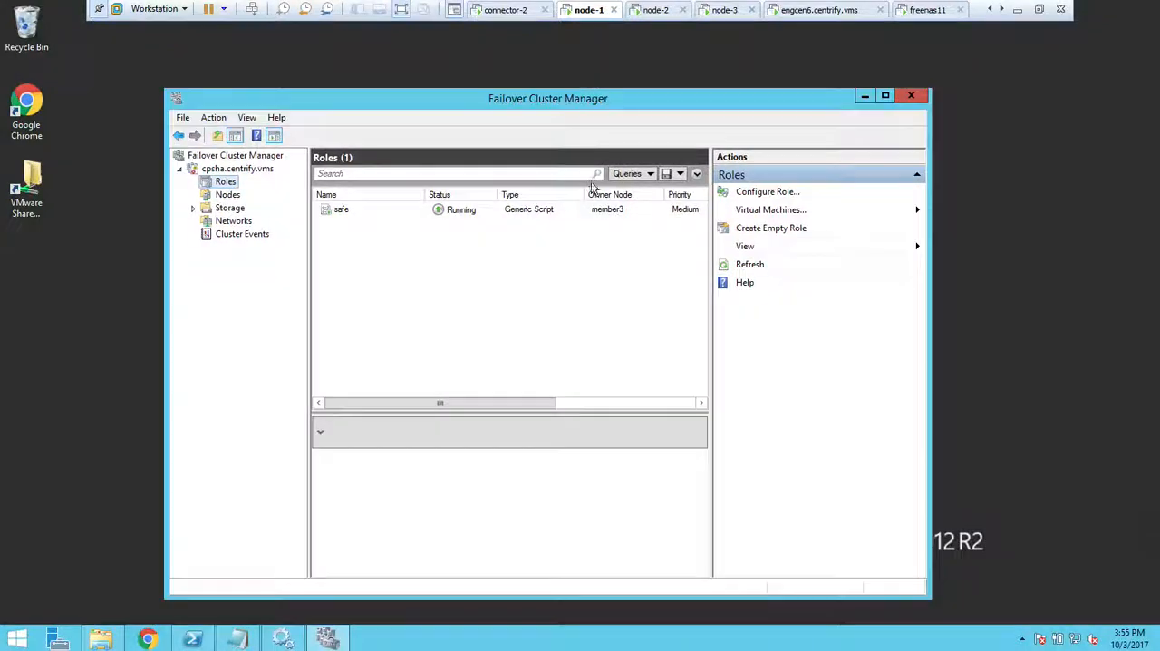
pyautogui.click(194, 208)
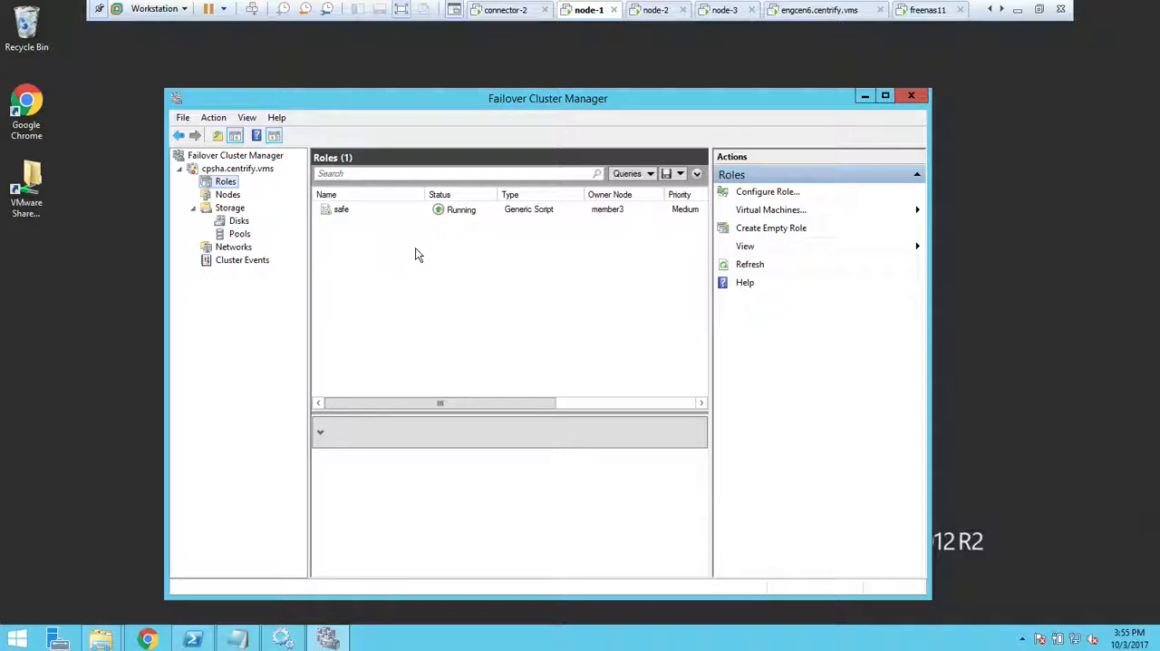
# Switch to Chrome and open the Centrify portal at safe.centrify.vms.
pyautogui.click(147, 638)
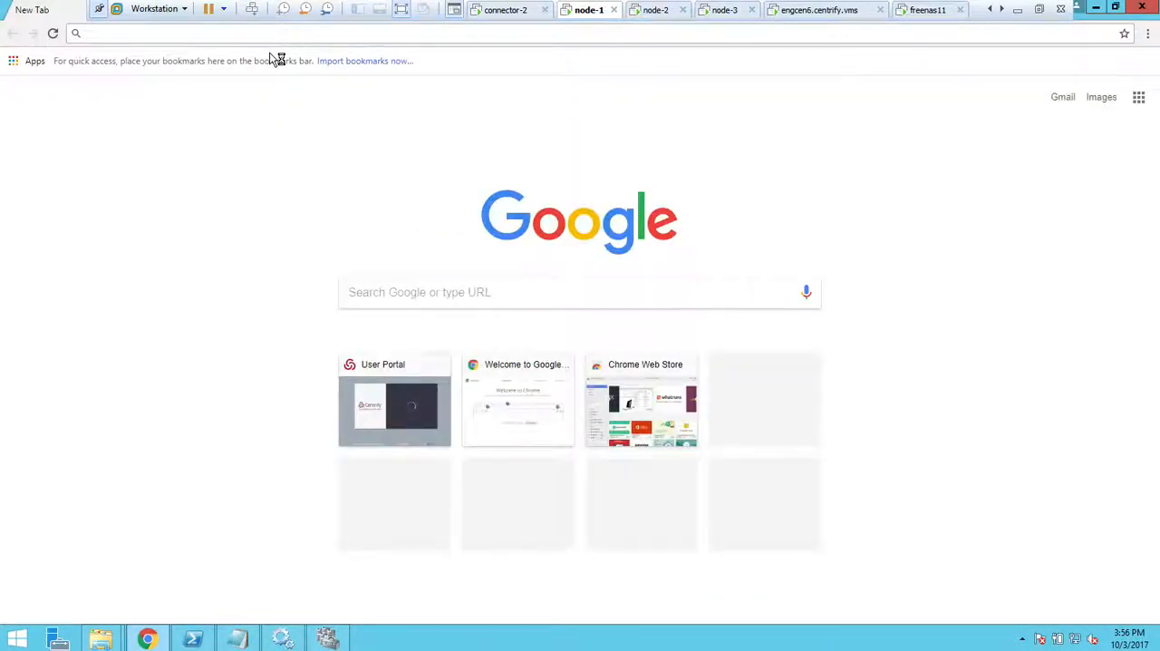
pyautogui.write('safe')
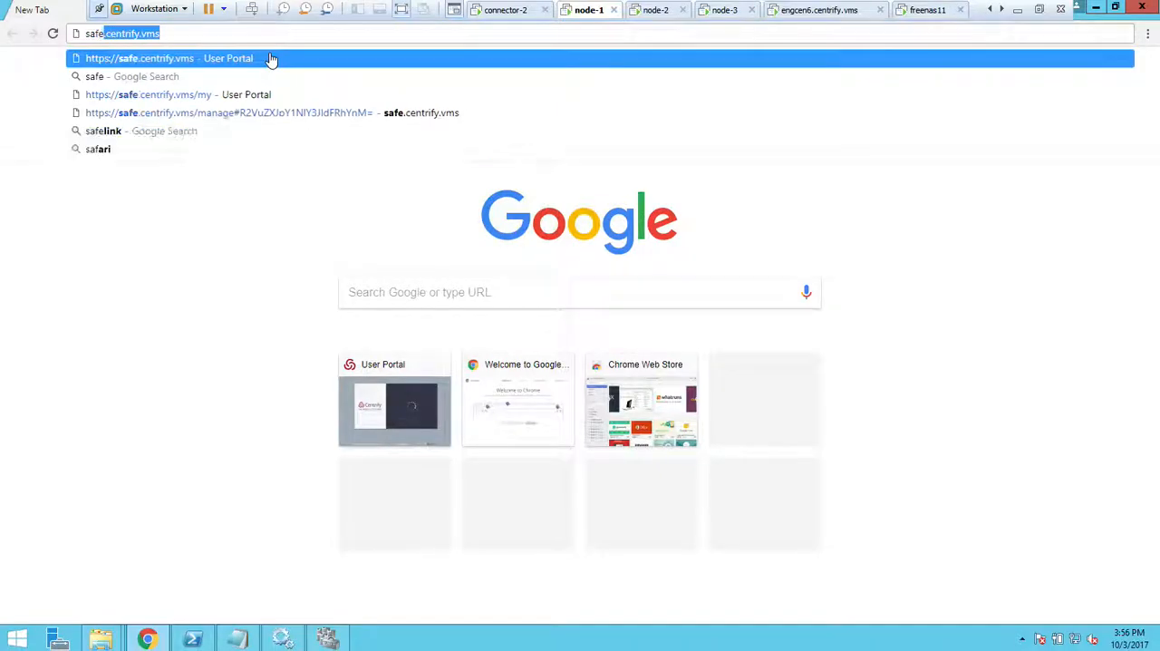
pyautogui.press('Return')
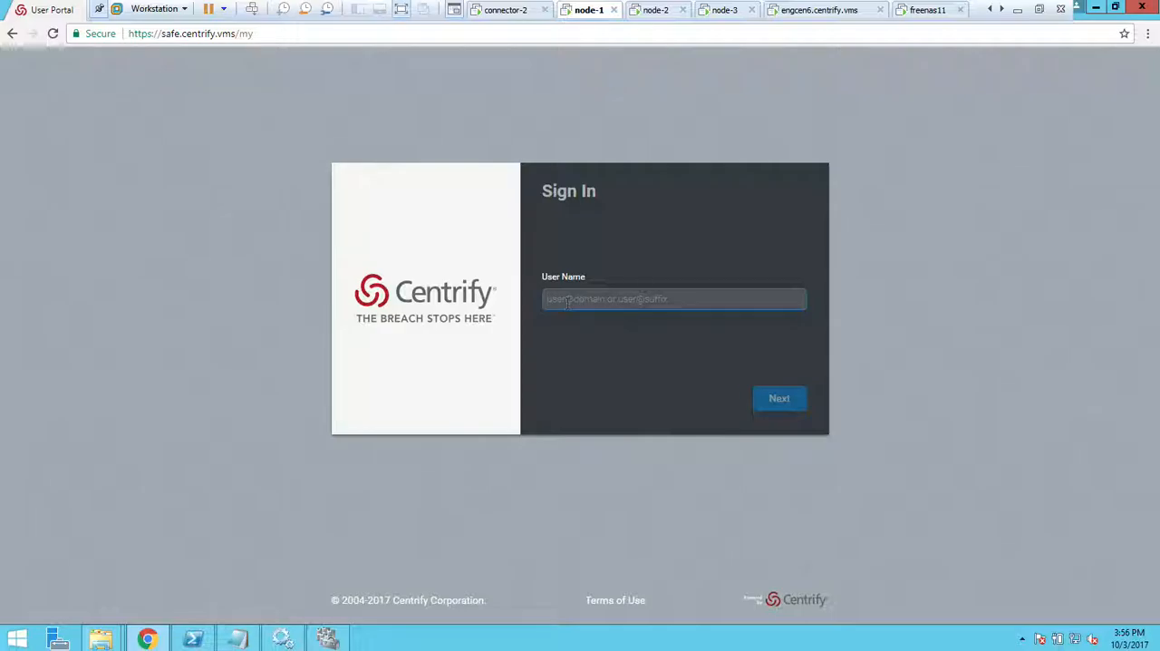
# Sign in to the Centrify portal with the administrator's user name and the account password.
pyautogui.write('admin@example.com')
pyautogui.press('Return')
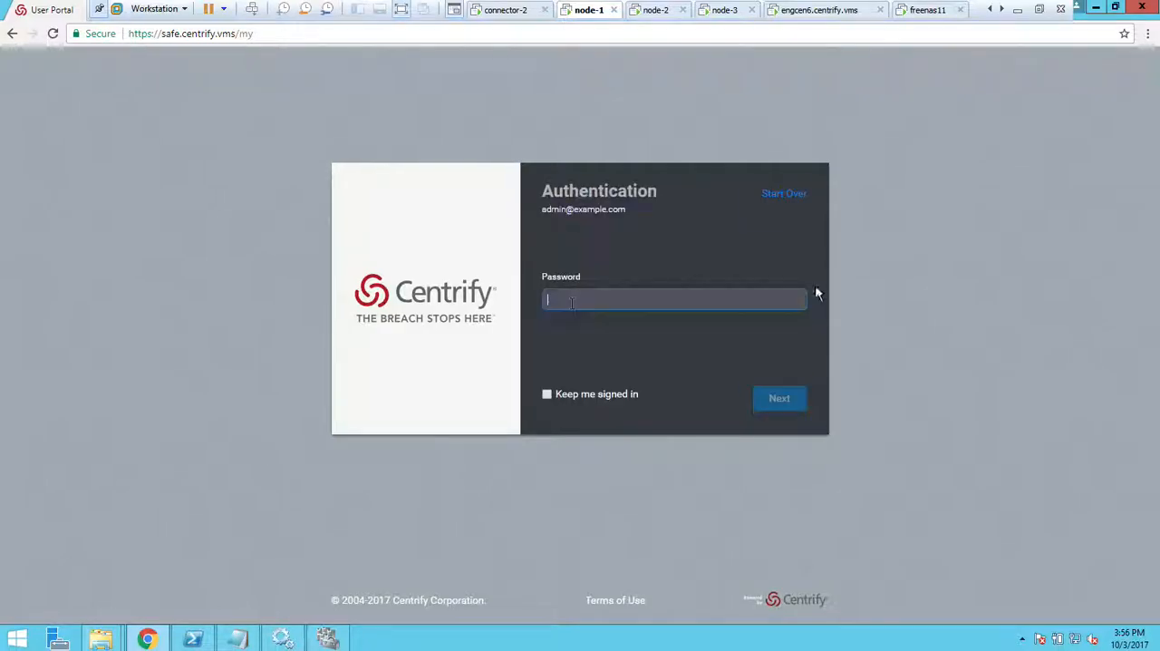
pyautogui.write('•••••')
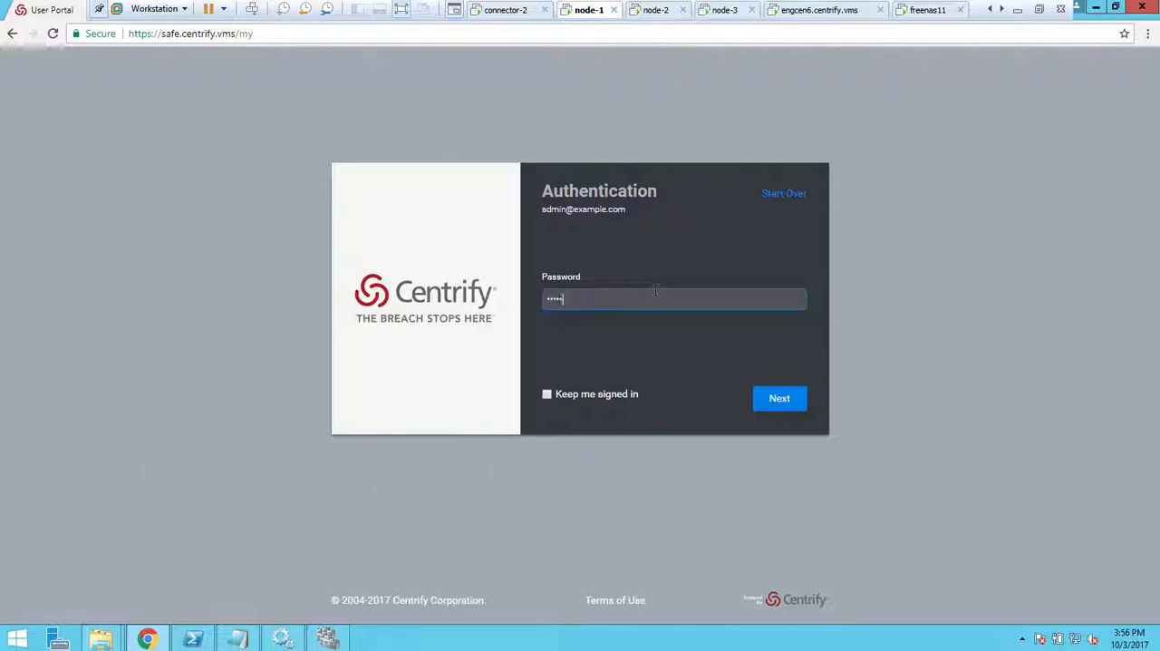
pyautogui.press('Return')
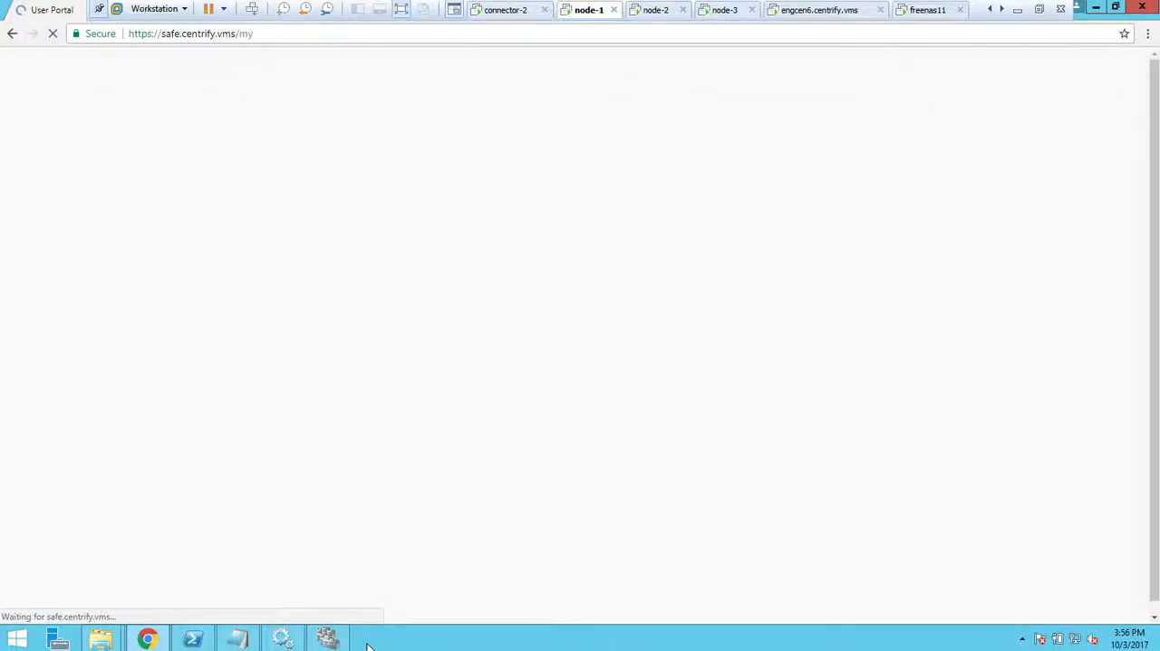
# Review the safe role's owner node in Failover Cluster Manager and the host in the Centrify portal's About information.
pyautogui.click(327, 639)
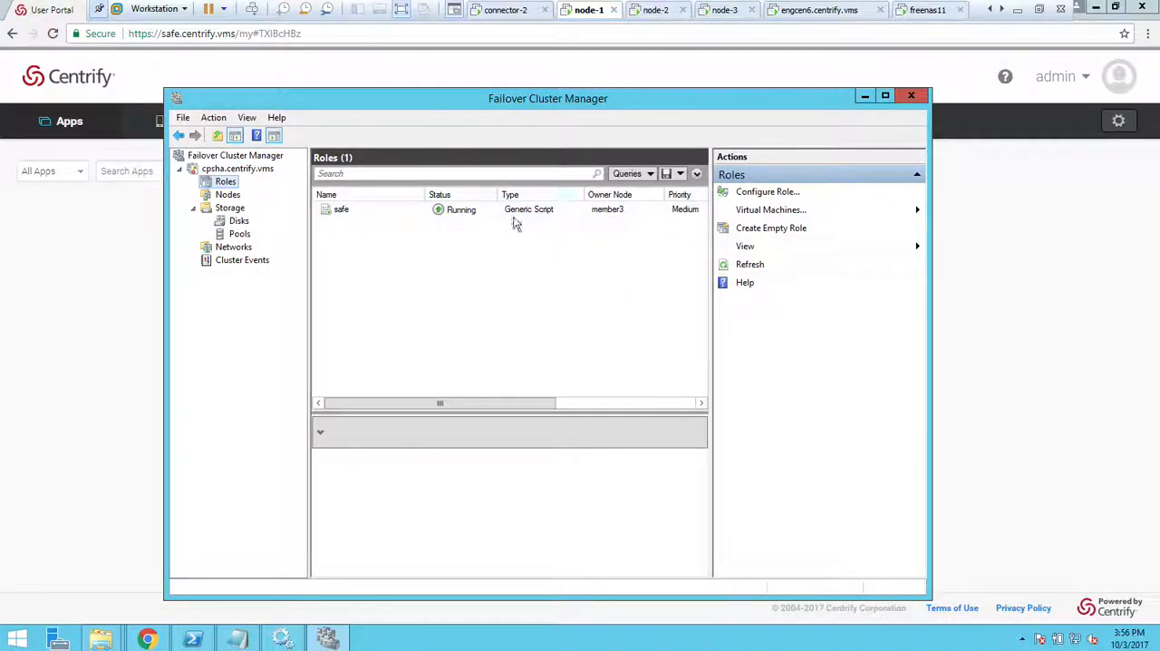
pyautogui.click(865, 97)
pyautogui.click(1062, 79)
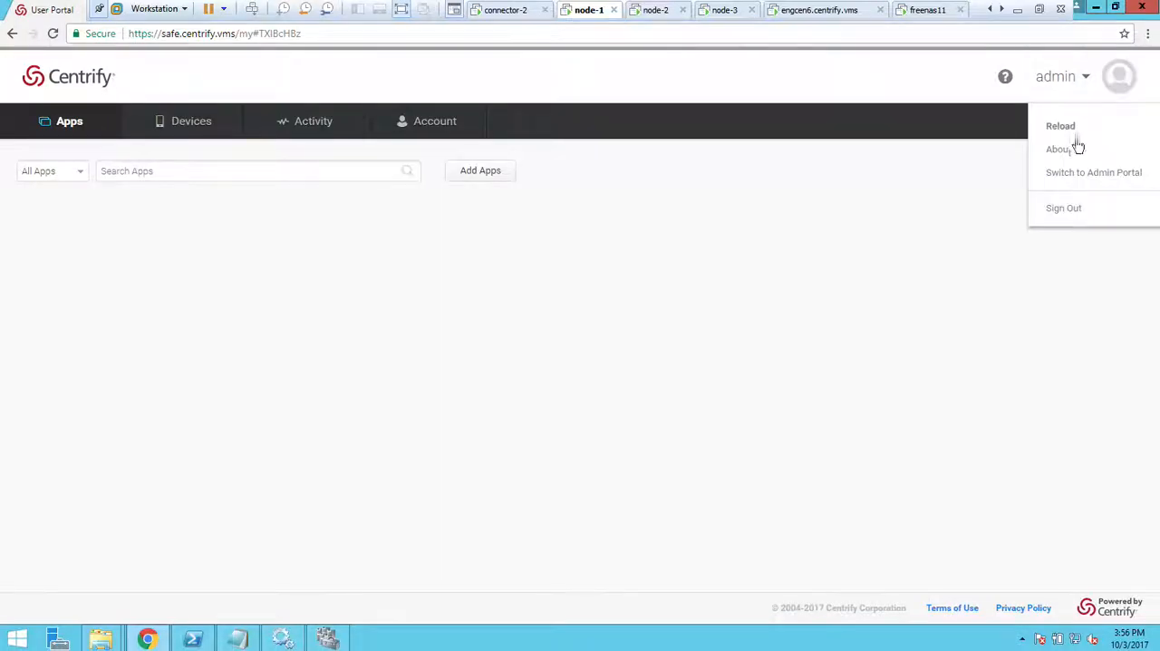
pyautogui.click(1061, 149)
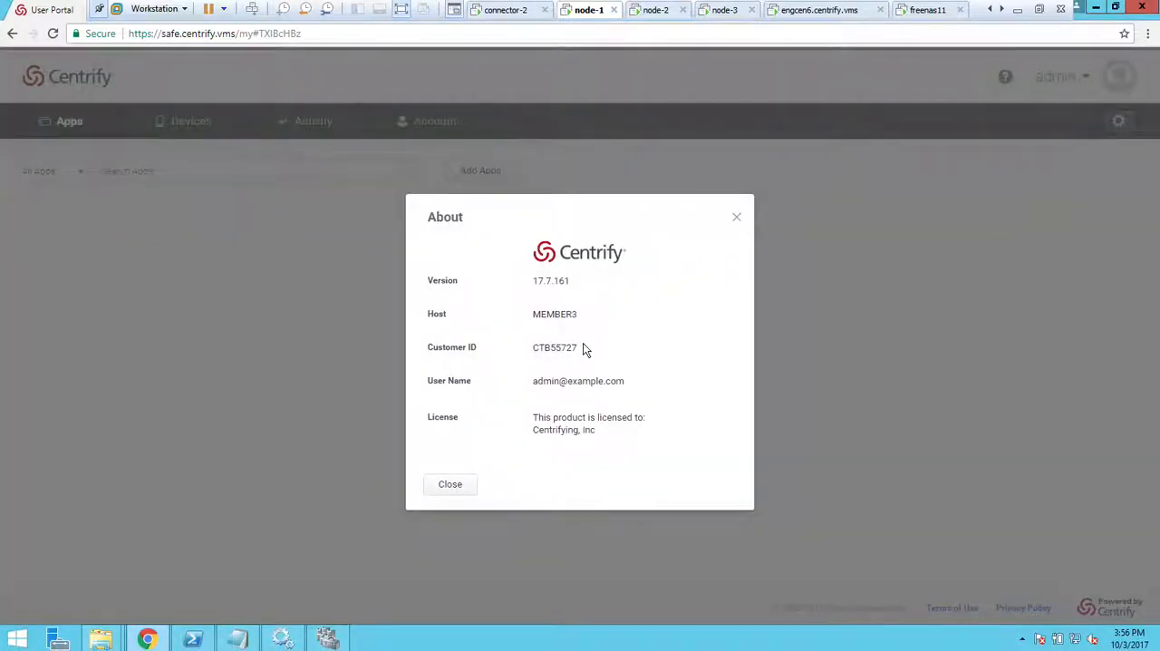
pyautogui.click(450, 484)
# In Failover Cluster Manager, move the safe role to the best possible node.
pyautogui.click(329, 639)
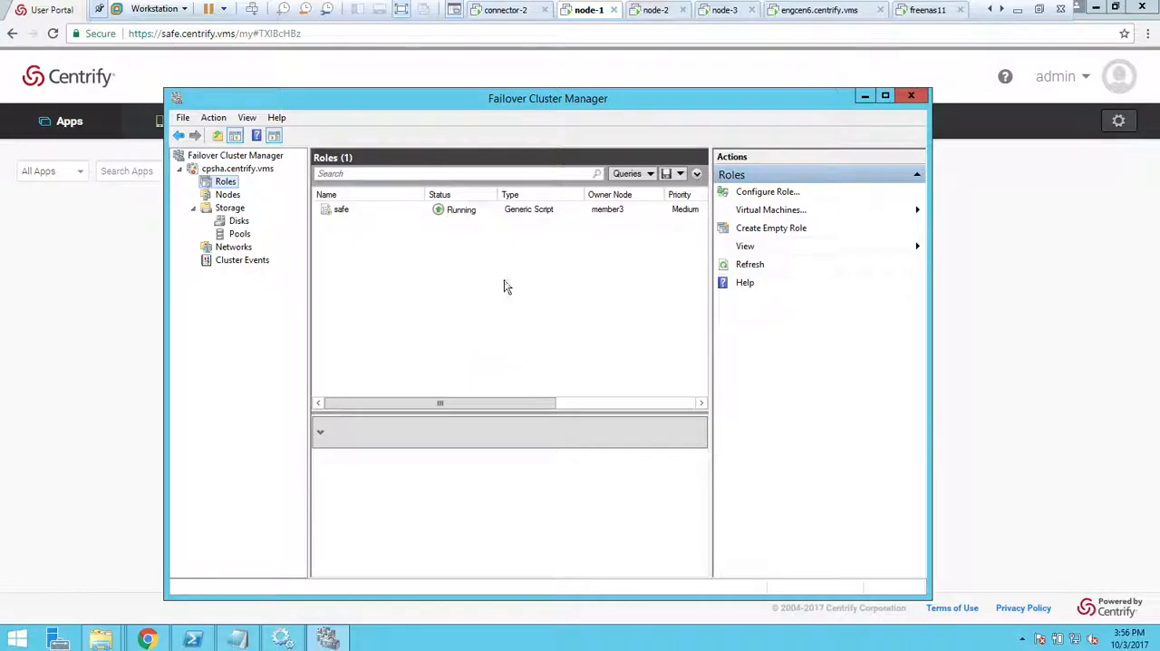
pyautogui.rightClick(365, 211)
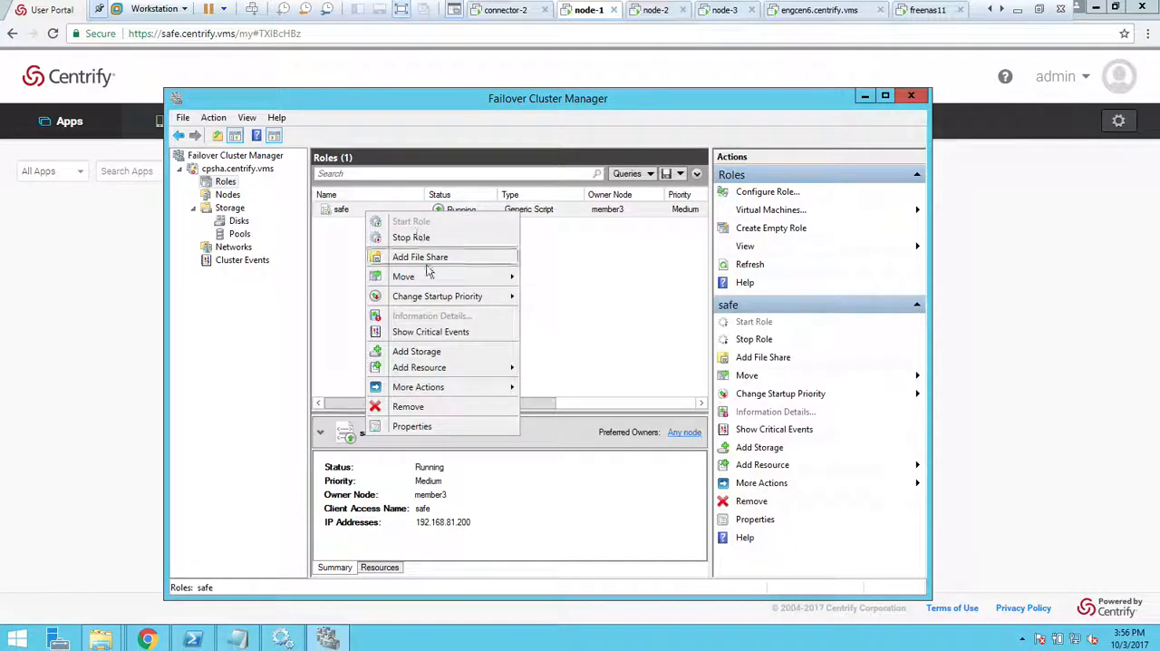
pyautogui.moveTo(453, 276)
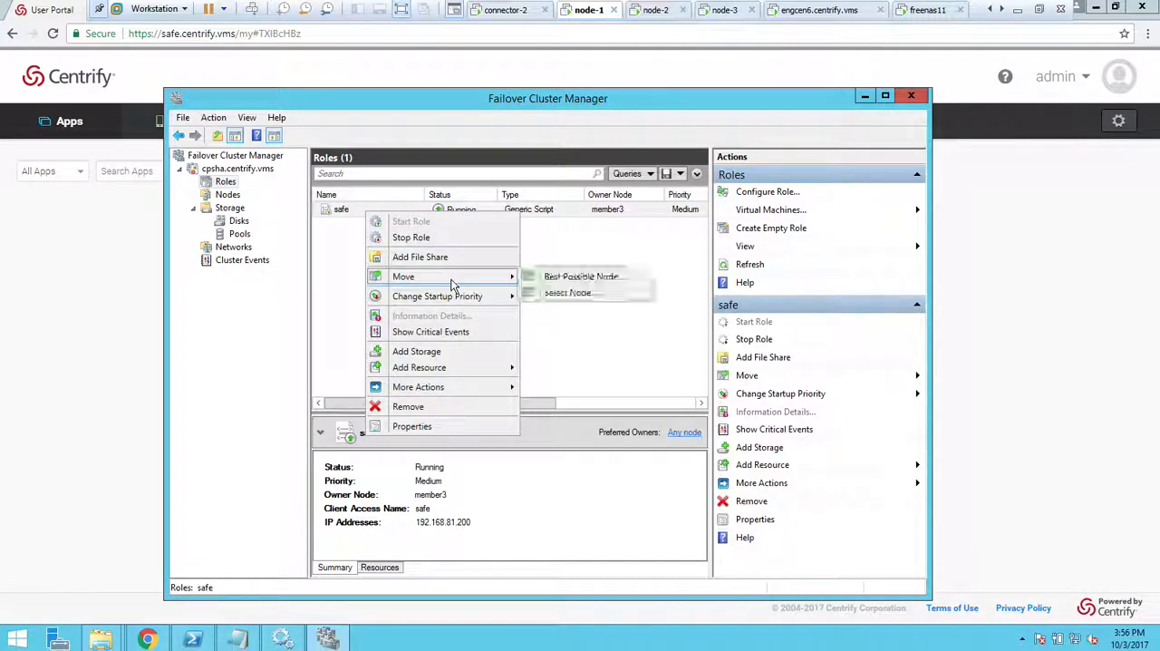
pyautogui.click(591, 280)
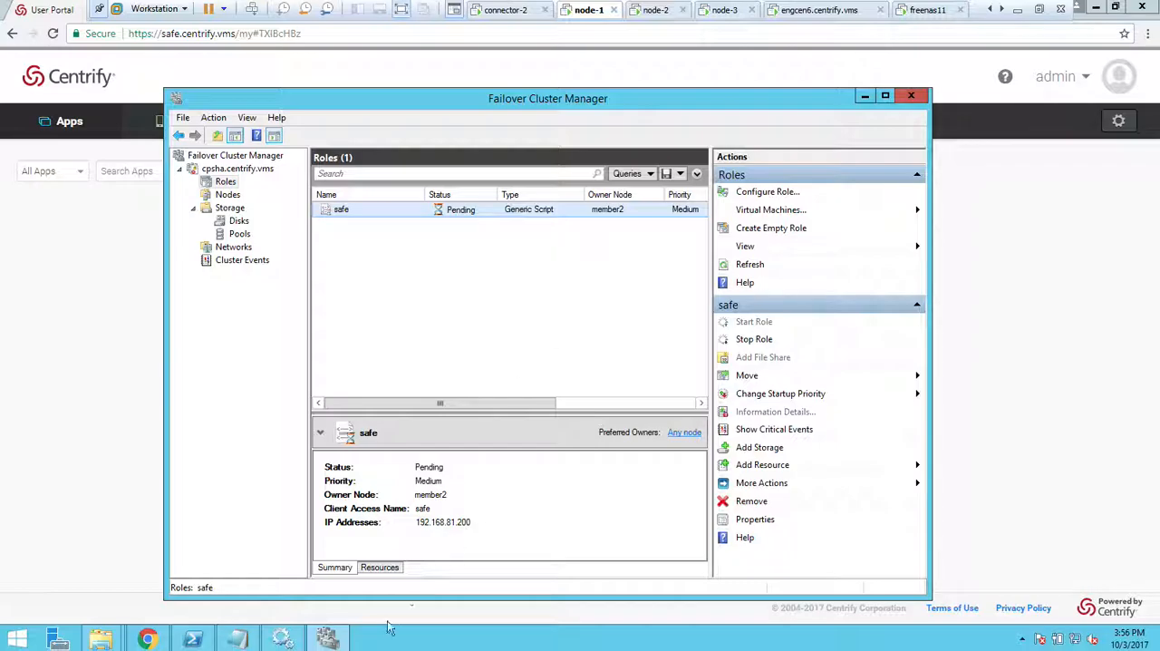
# Switch to PowerShell and query the cisdb-pgsql and W3SVC services with Get-Service.
pyautogui.click(192, 640)
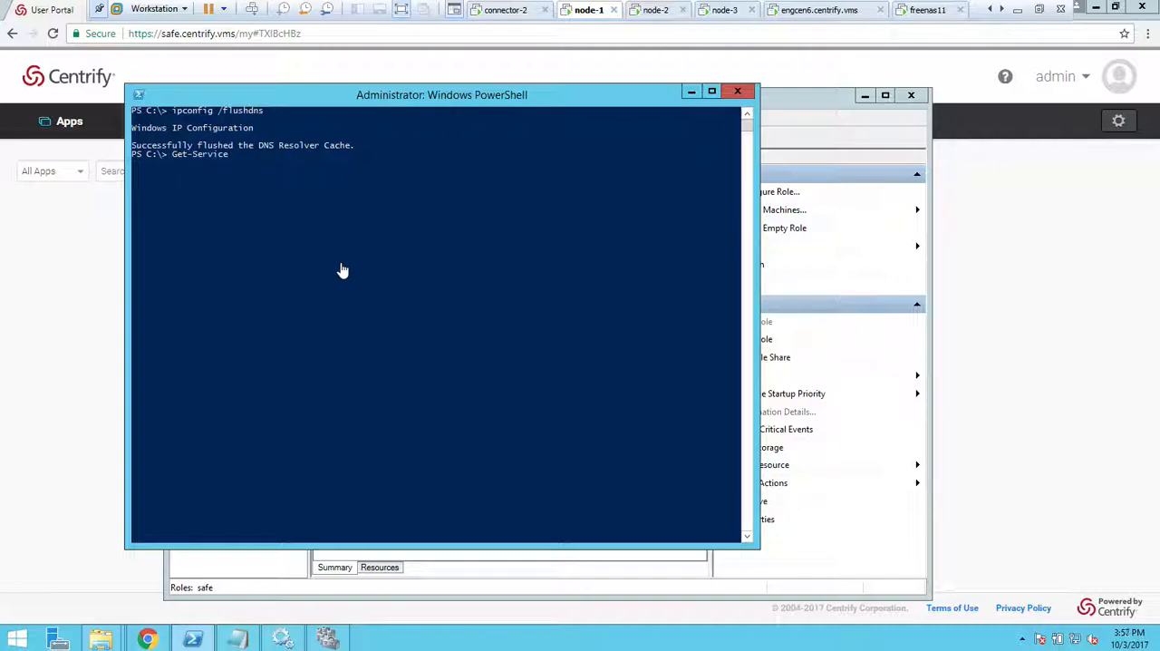
pyautogui.press('Return')
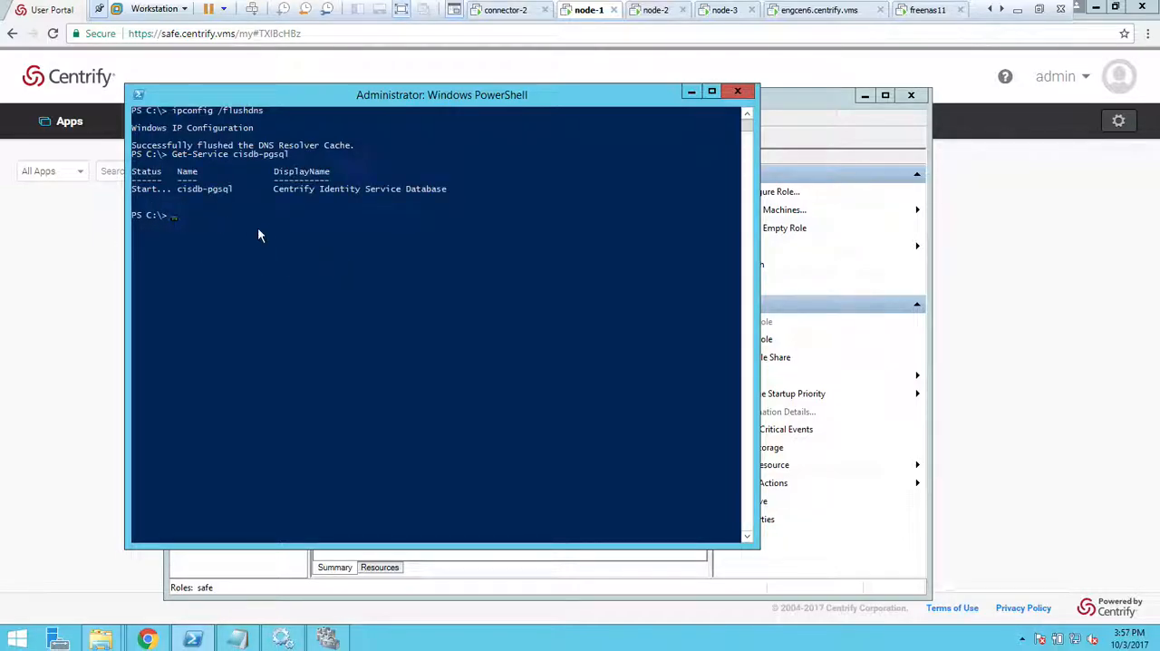
pyautogui.press('Up')
pyautogui.press('Return')
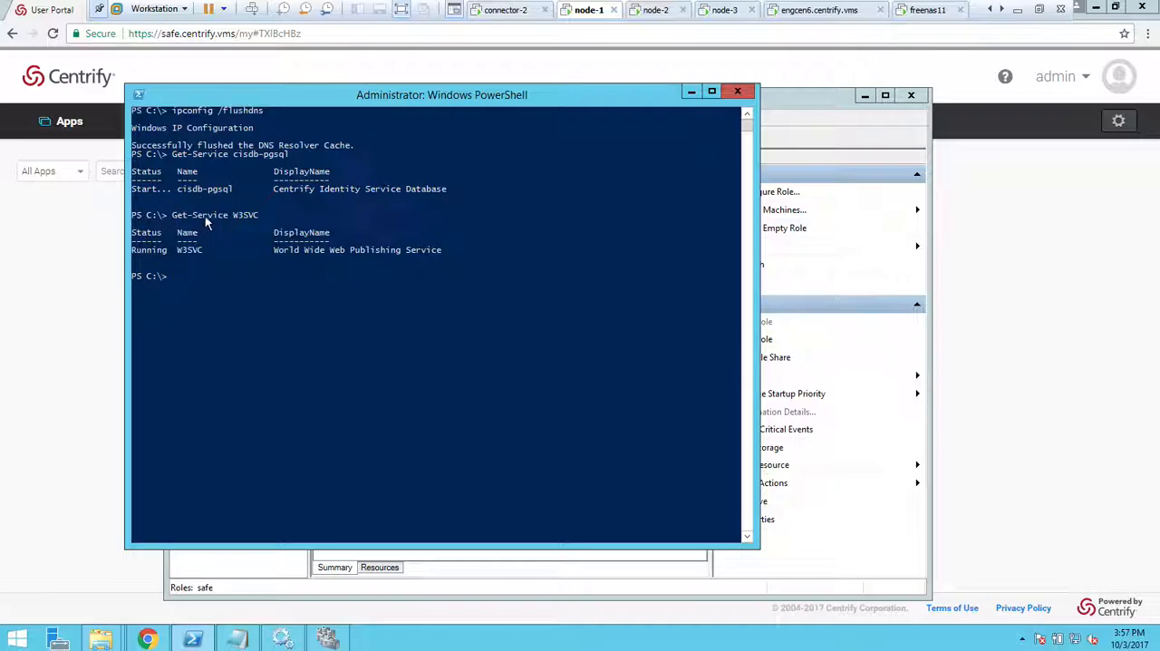
pyautogui.click(52, 285)
# Return to Failover Cluster Manager and examine the safe role's resources, enlarging the details area to show them all.
pyautogui.click(328, 637)
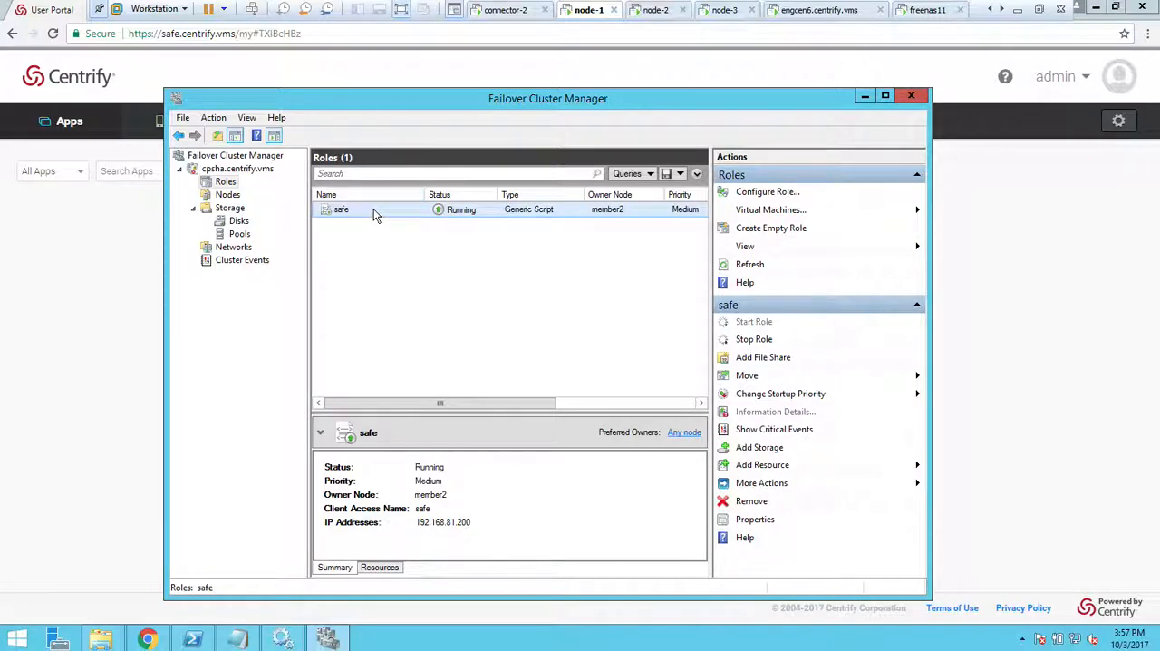
pyautogui.click(379, 566)
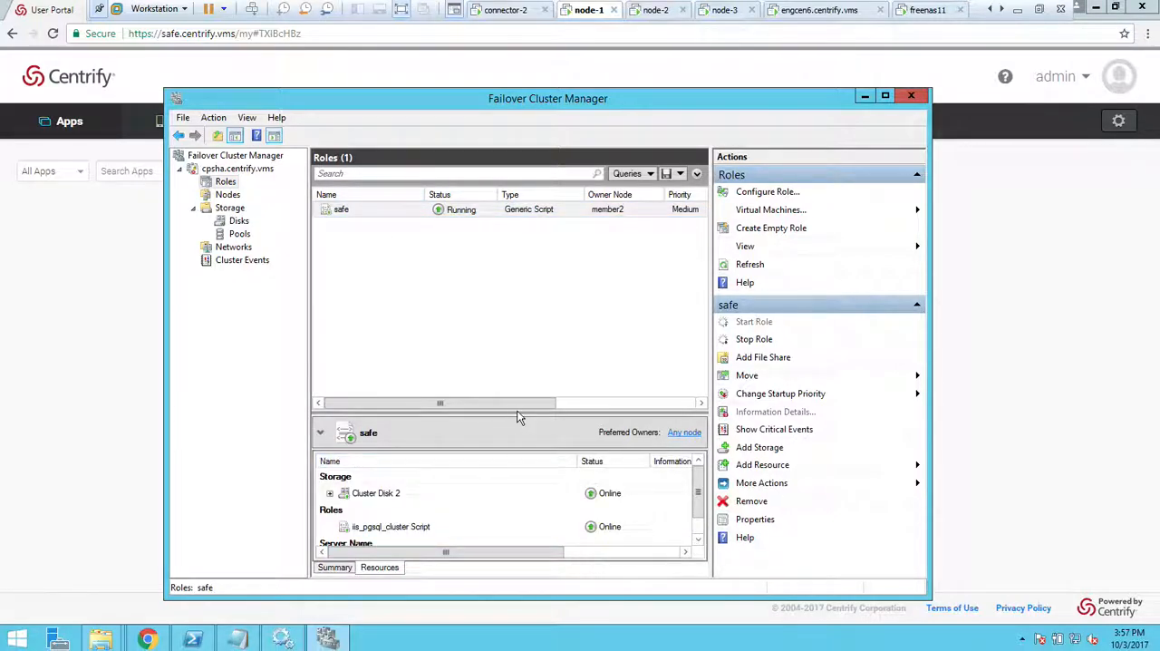
pyautogui.moveTo(519, 413); pyautogui.dragTo(518, 319)
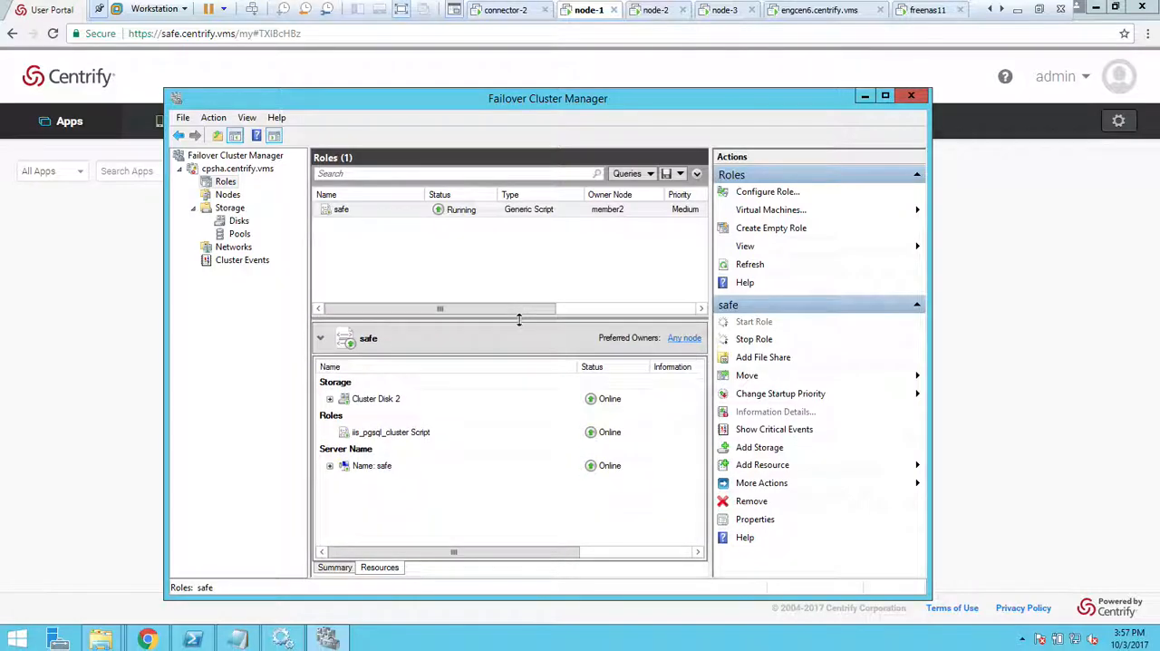
# Generate the safe role's dependency report, review its resource diagram and close the report.
pyautogui.rightClick(387, 211)
pyautogui.moveTo(517, 384)
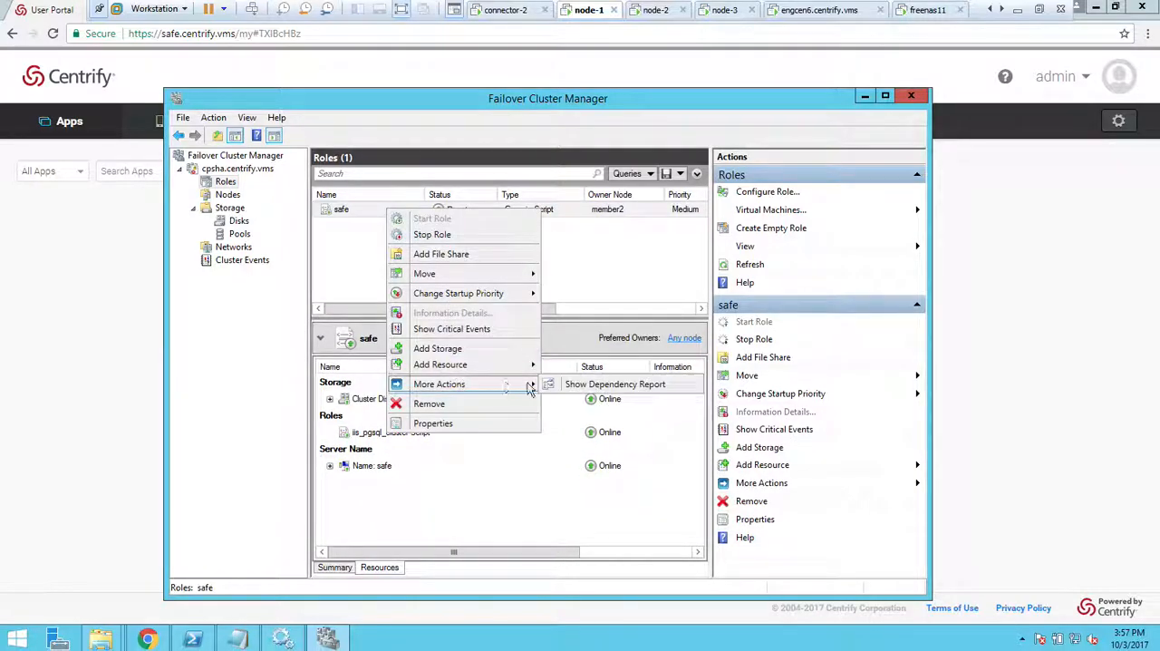
pyautogui.click(617, 385)
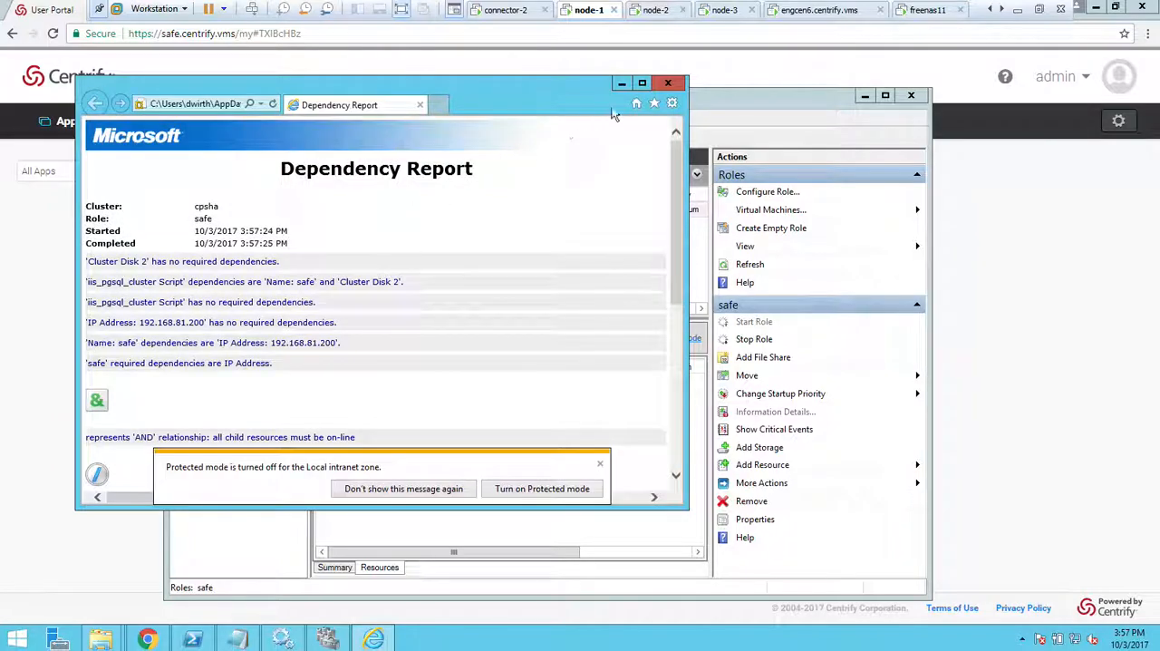
pyautogui.click(642, 84)
pyautogui.scroll(-3, 403, 434)
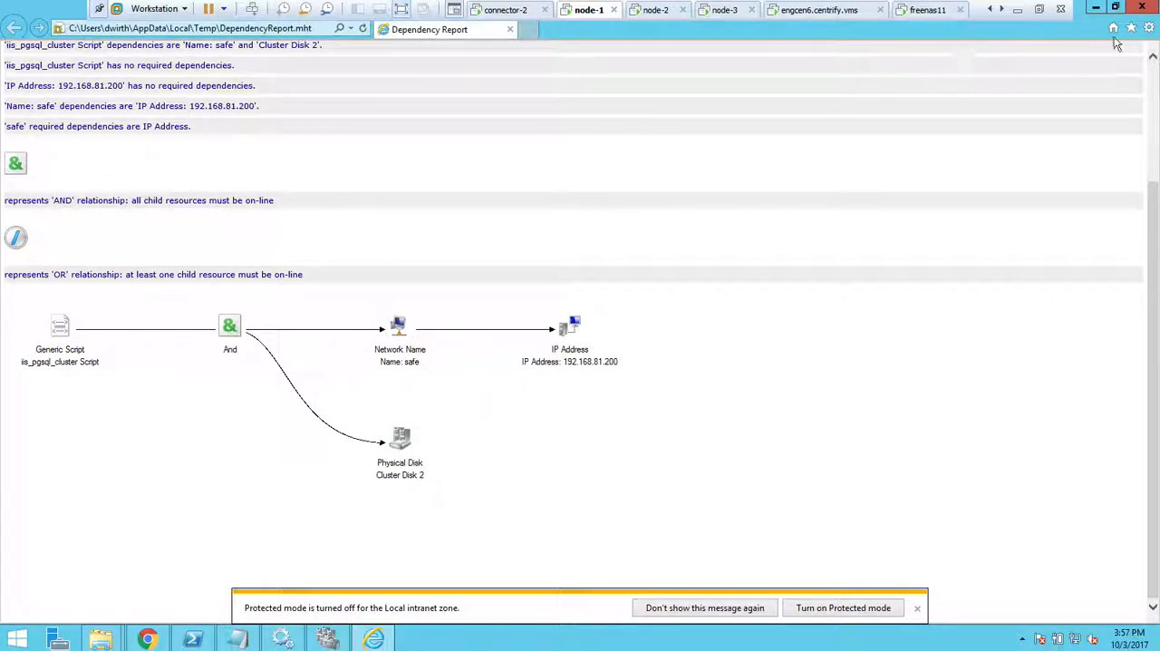
pyautogui.click(1142, 6)
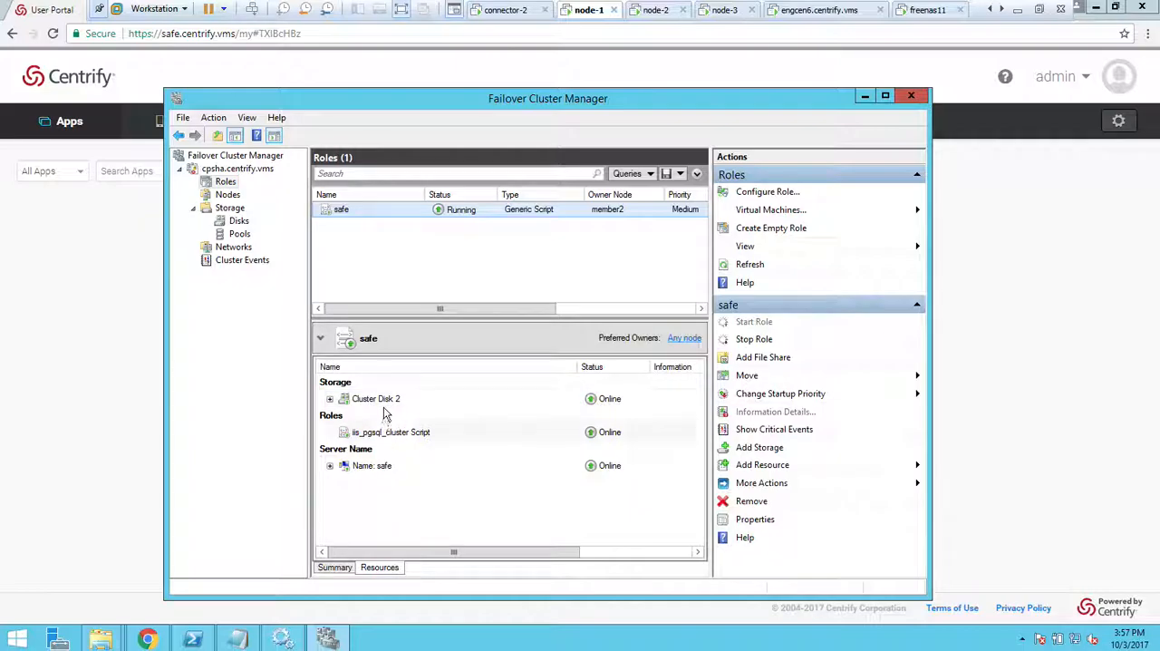
# Review the failover and failback settings in the safe role's properties, and close them without saving changes.
pyautogui.rightClick(381, 210)
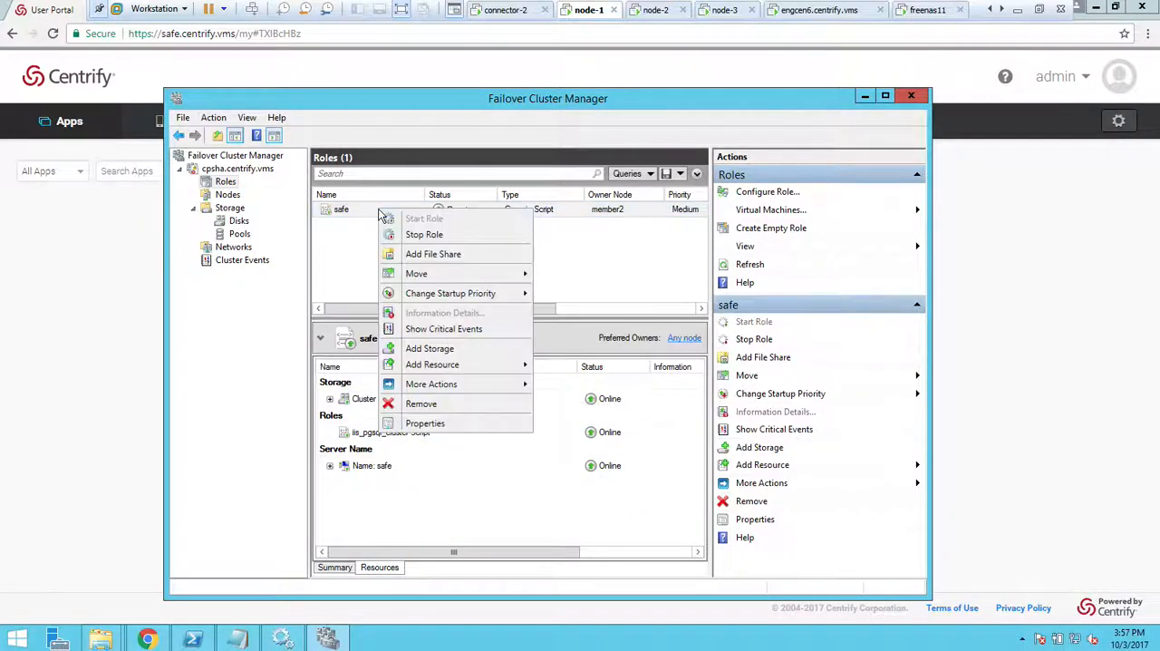
pyautogui.click(438, 425)
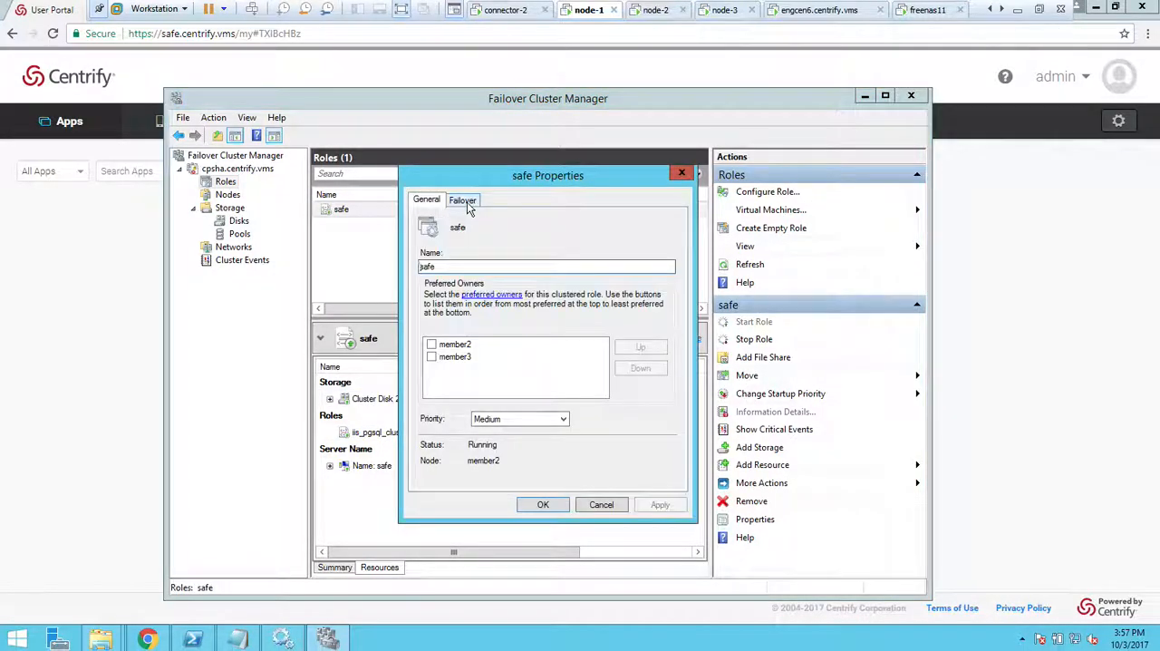
pyautogui.click(464, 201)
pyautogui.click(567, 300)
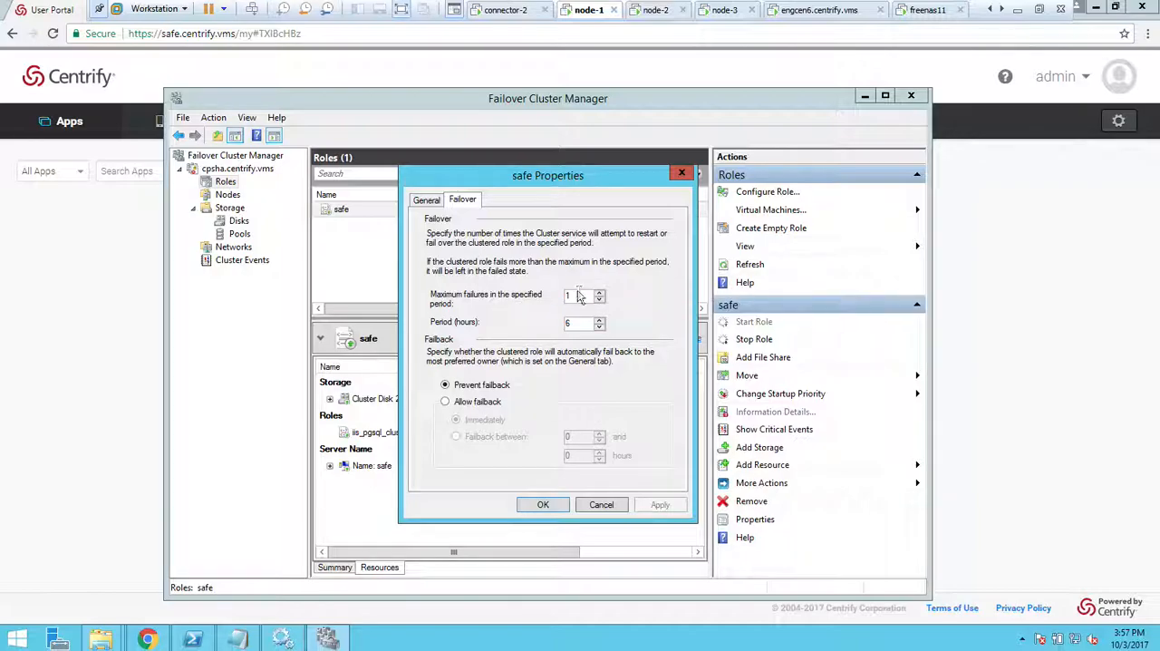
pyautogui.click(601, 505)
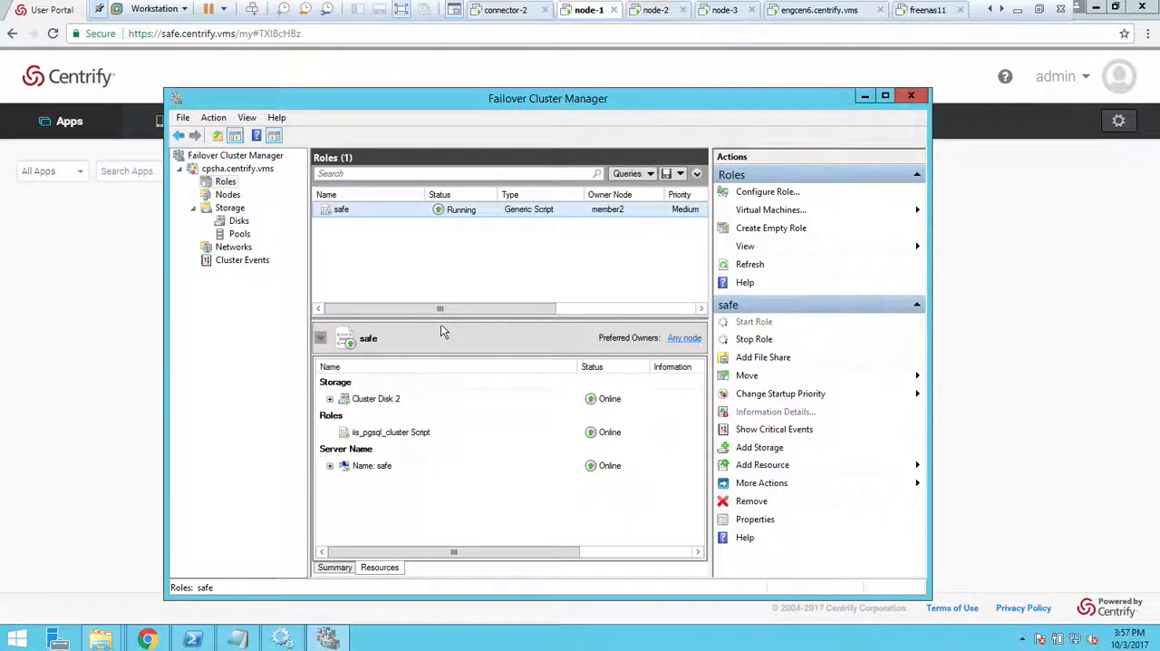
# Review the advanced policies and restart policies of the iis_pgsql_cluster Script resource, and close its properties without saving changes.
pyautogui.rightClick(400, 432)
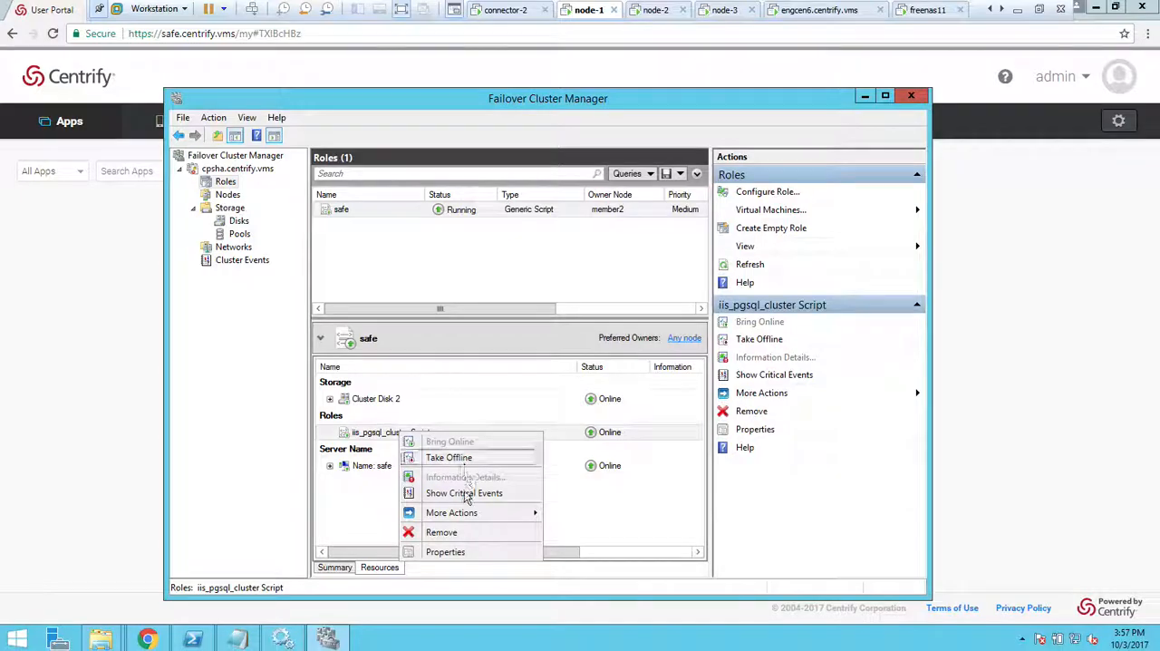
pyautogui.click(446, 552)
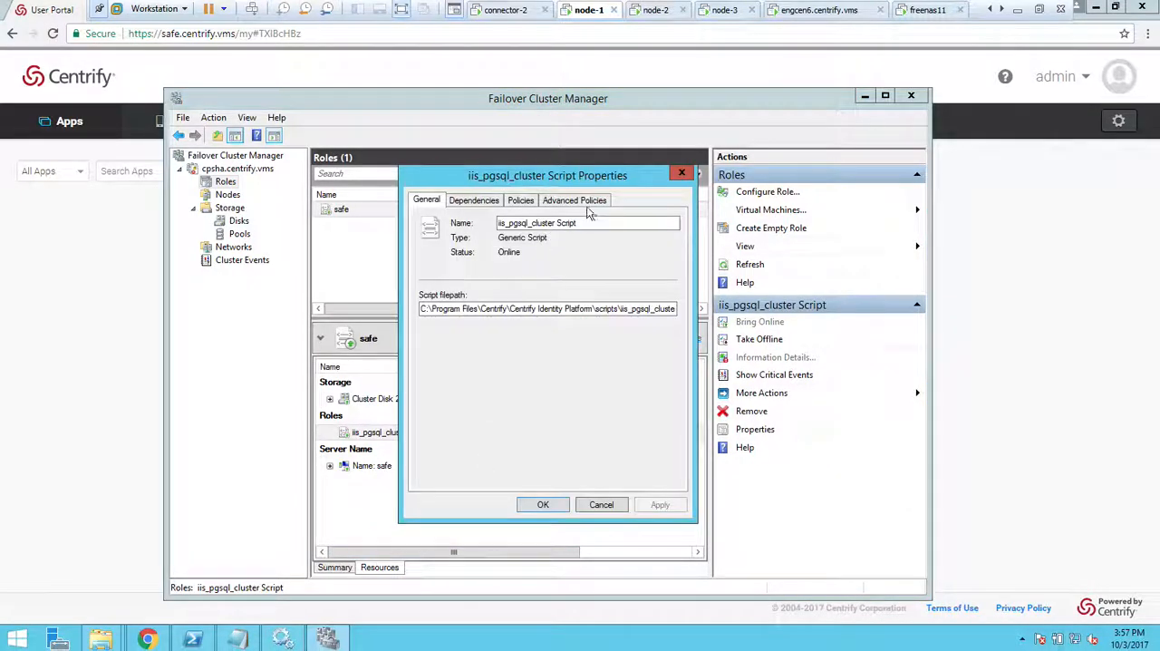
pyautogui.click(585, 203)
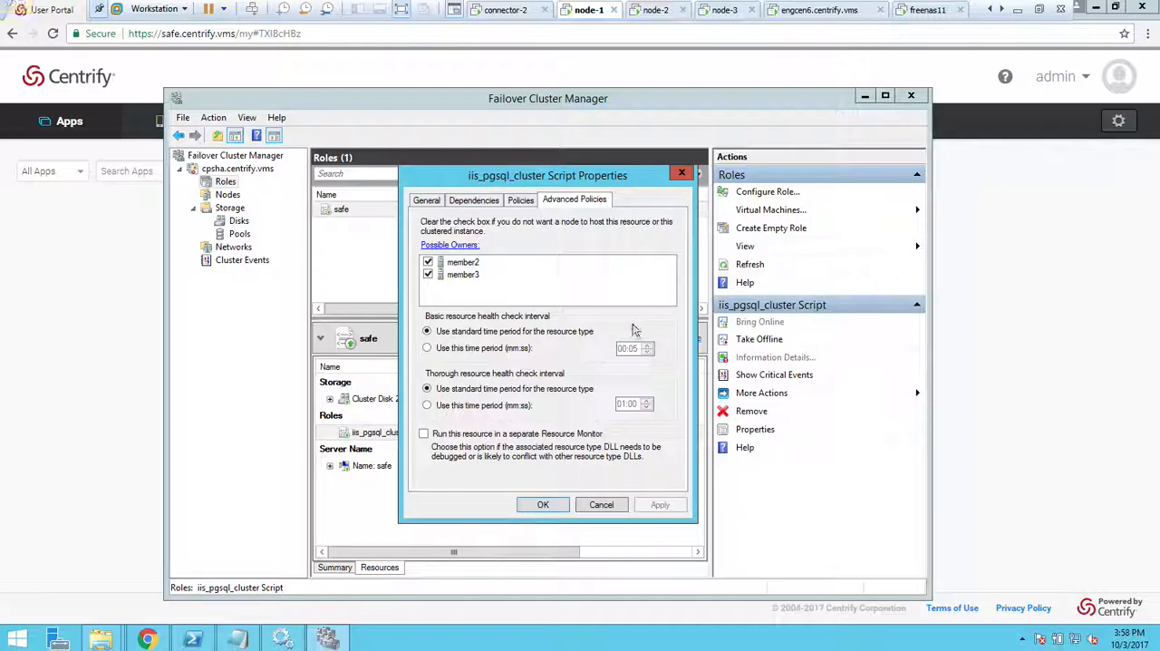
pyautogui.click(518, 201)
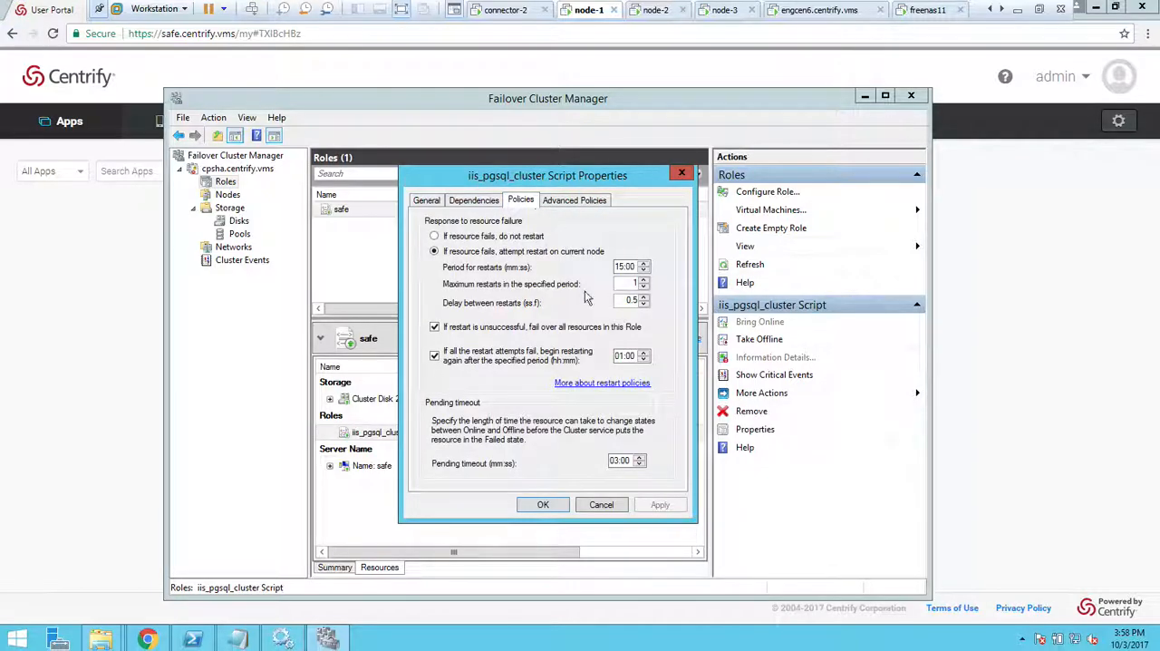
pyautogui.click(642, 297)
pyautogui.click(605, 506)
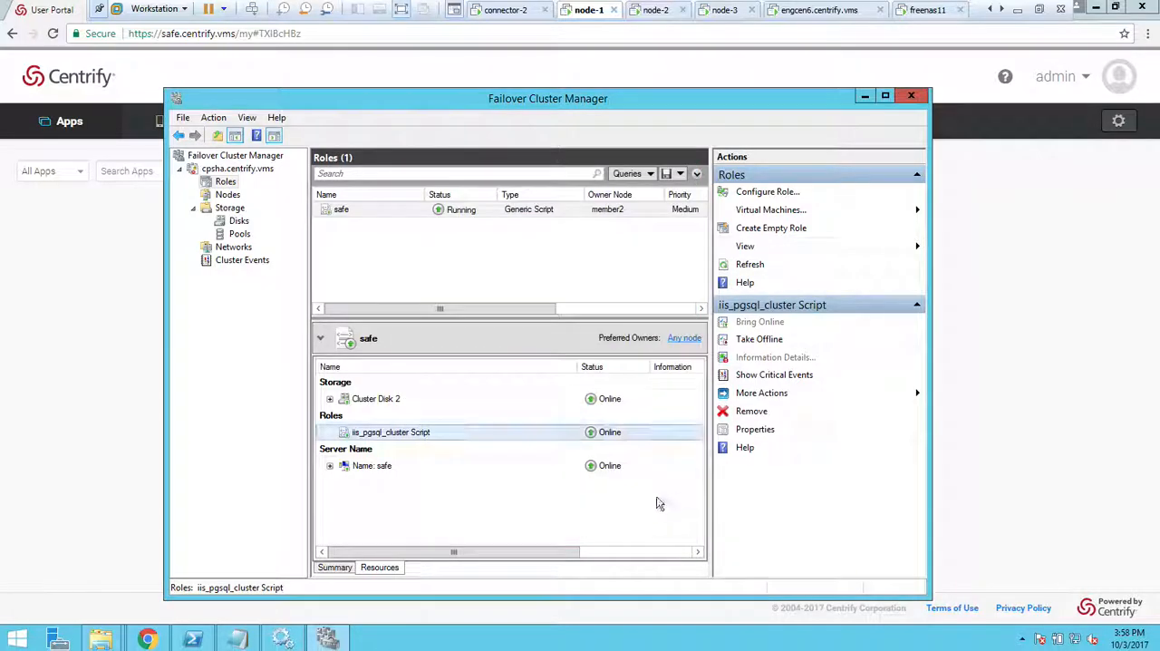
# Switch to the Centrify User Portal in Chrome, check the host in its About information and close it.
pyautogui.click(954, 263)
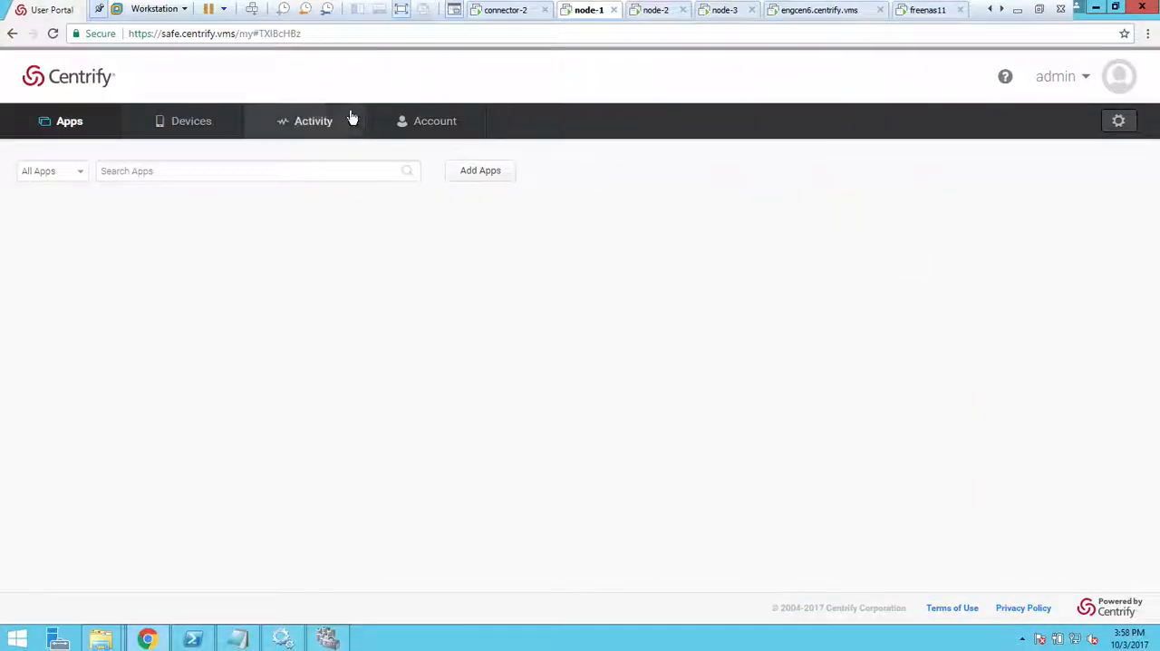
pyautogui.click(1060, 72)
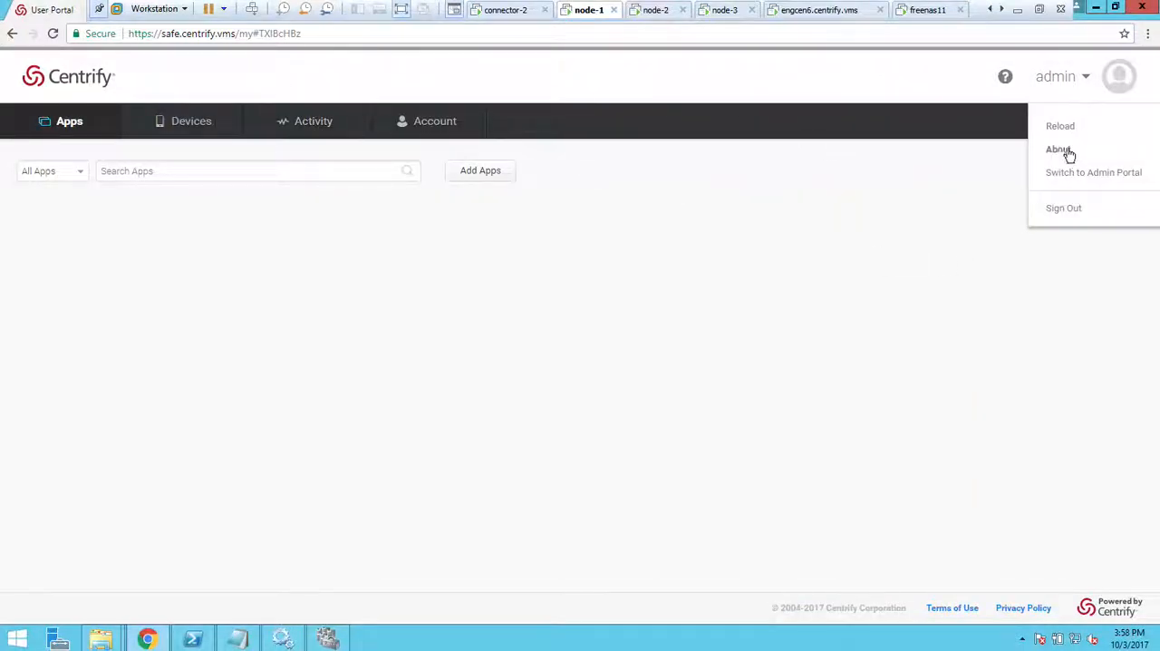
pyautogui.click(1062, 150)
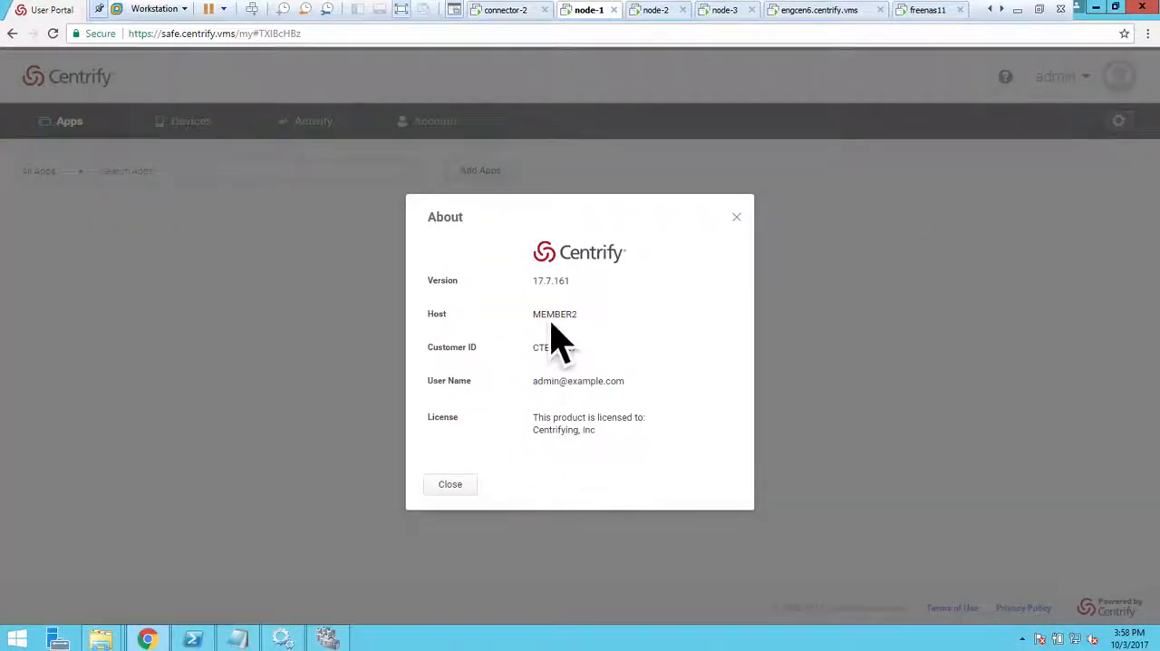
pyautogui.click(451, 485)
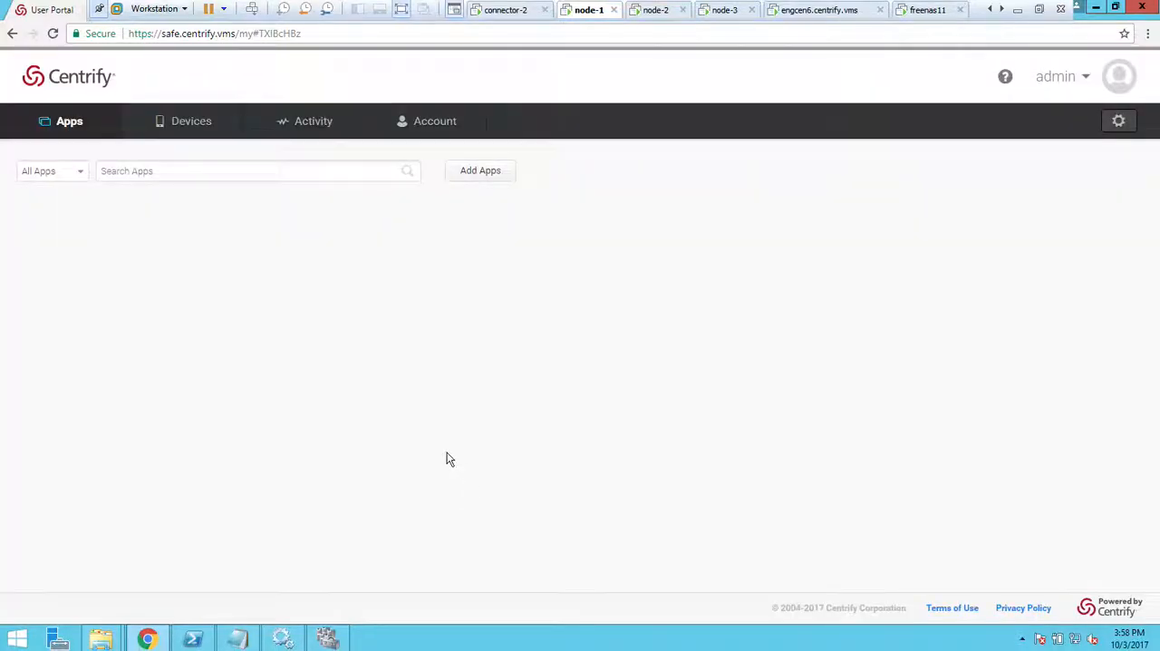